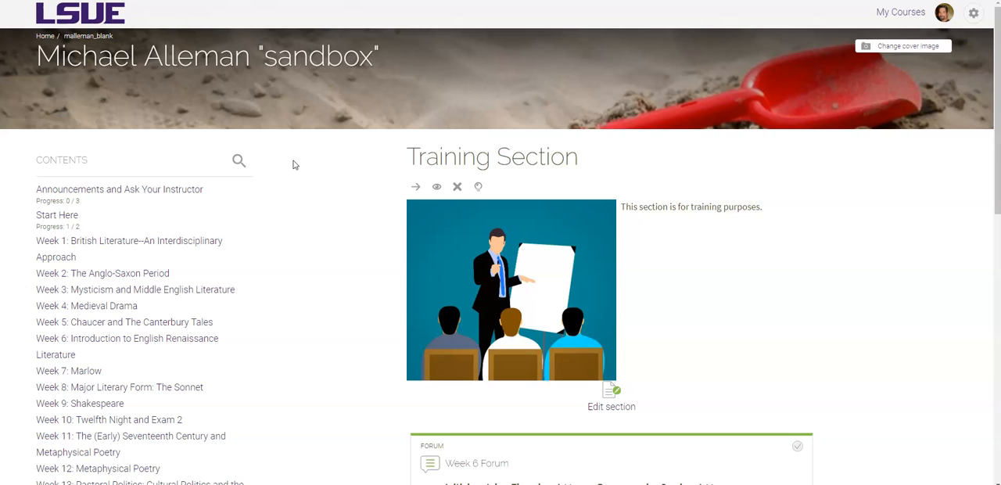
Add a new Forum activity to the Training Section of the course
scroll(331, 292, down, 3)
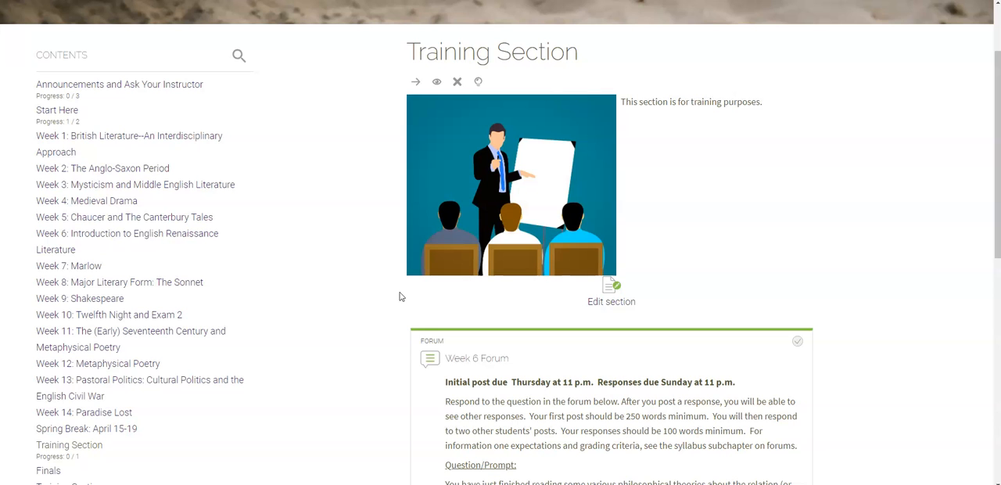
scroll(359, 297, down, 3)
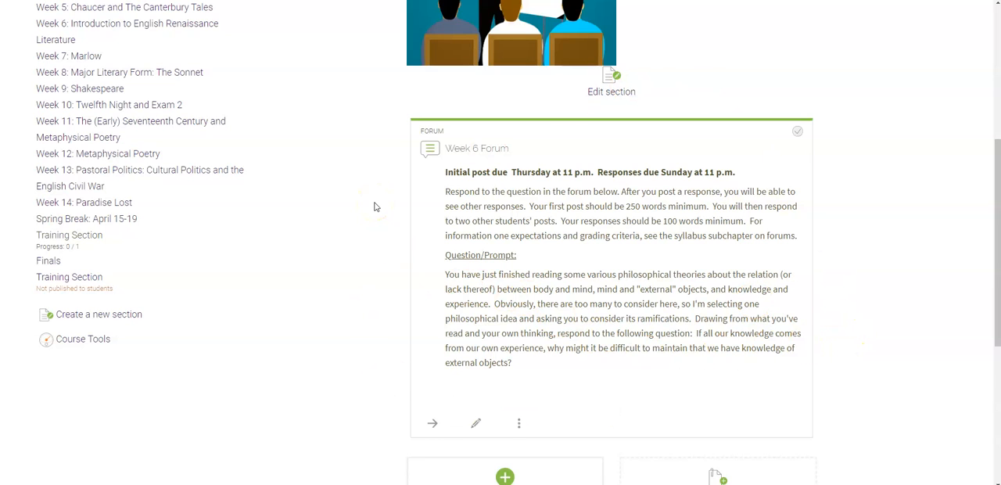
click(375, 204)
scroll(389, 206, down, 5)
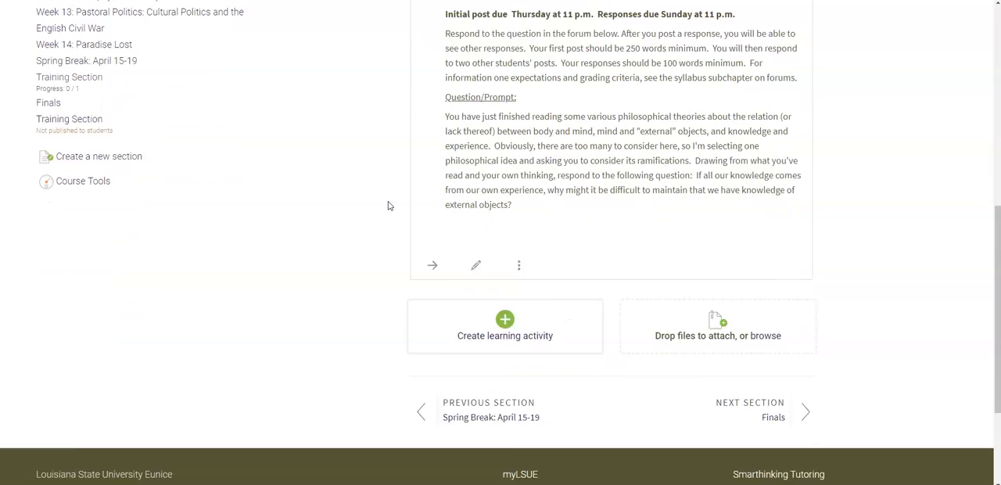
click(306, 236)
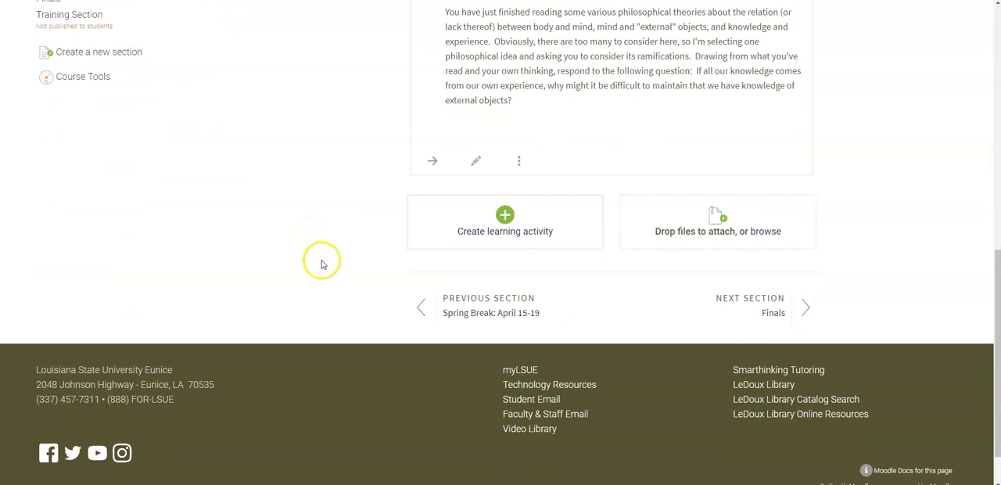
click(505, 216)
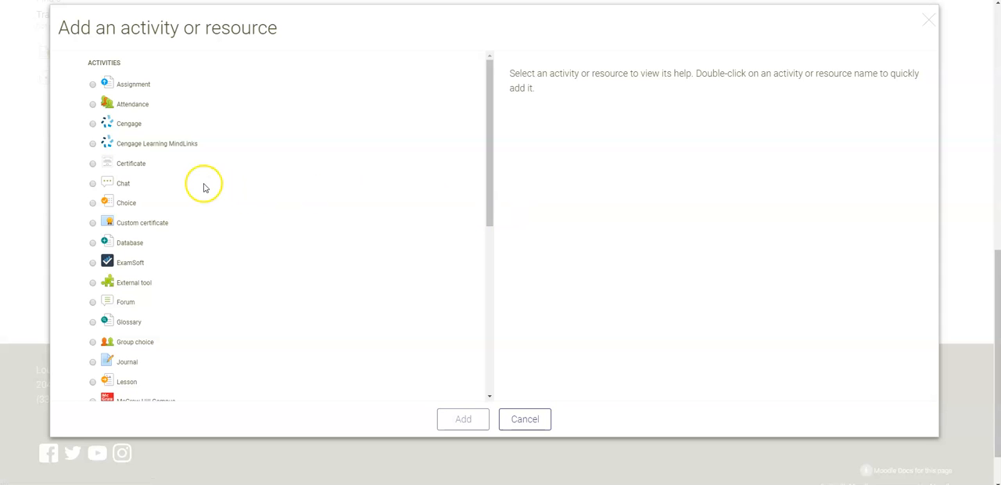
click(93, 304)
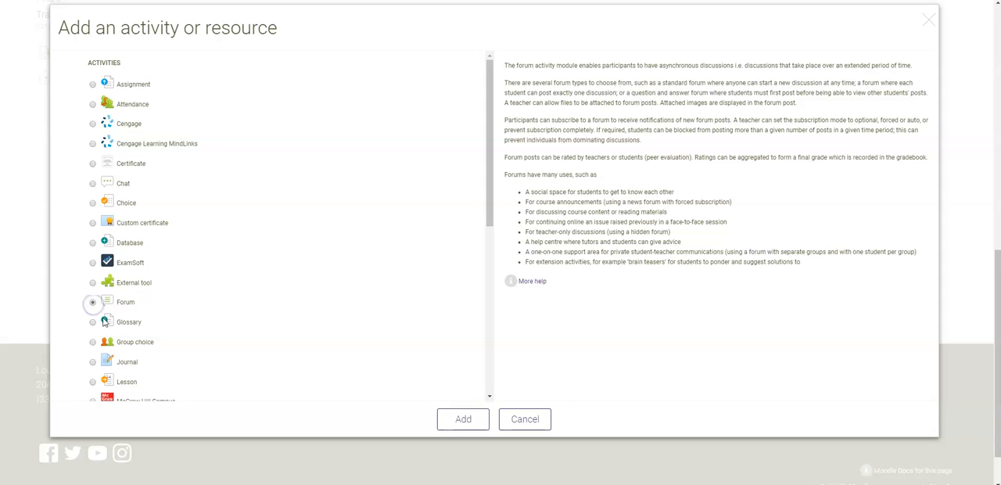
click(469, 422)
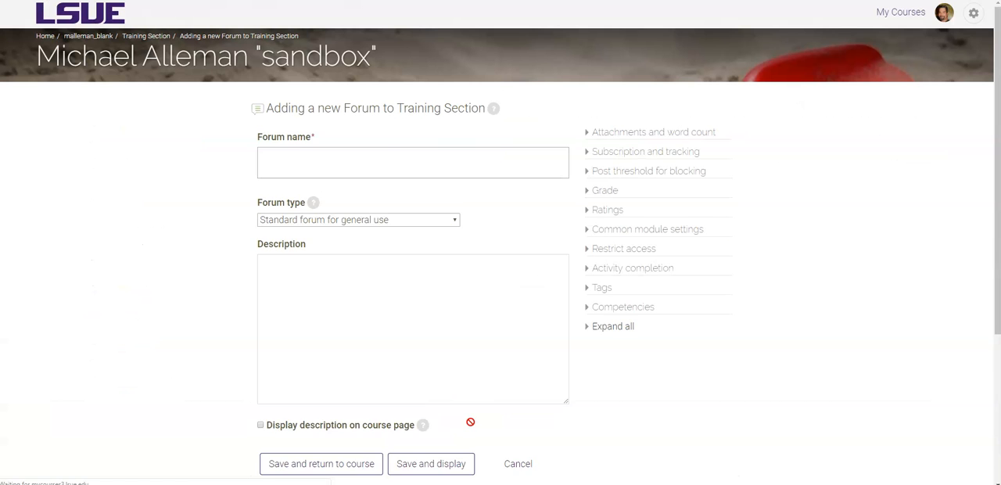
Name the forum "Week 4 Forum" and keep the type Standard forum for general use
click(382, 158)
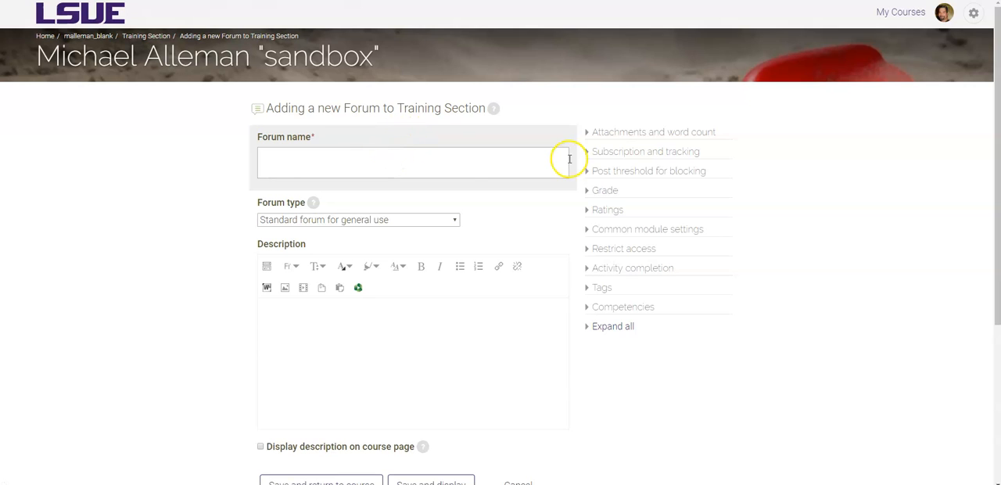
click(287, 183)
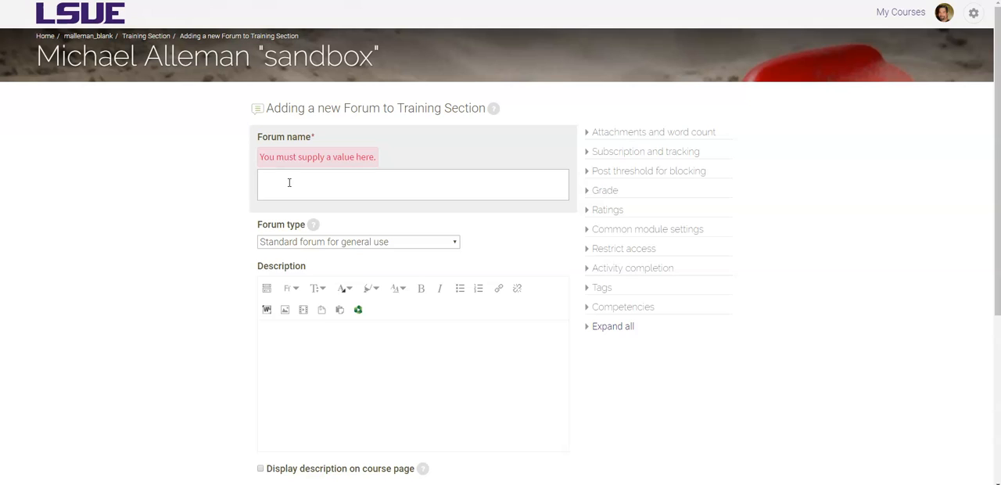
text(Week 4 Forum)
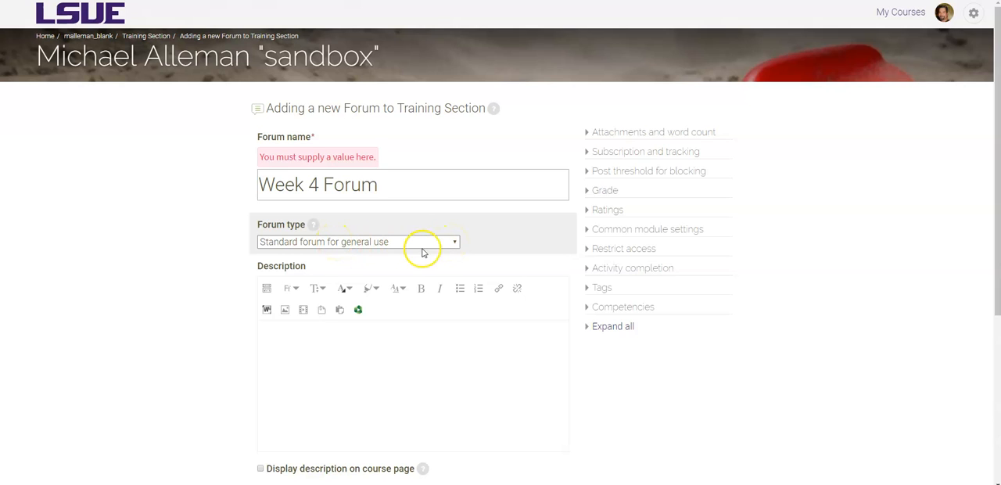
click(448, 241)
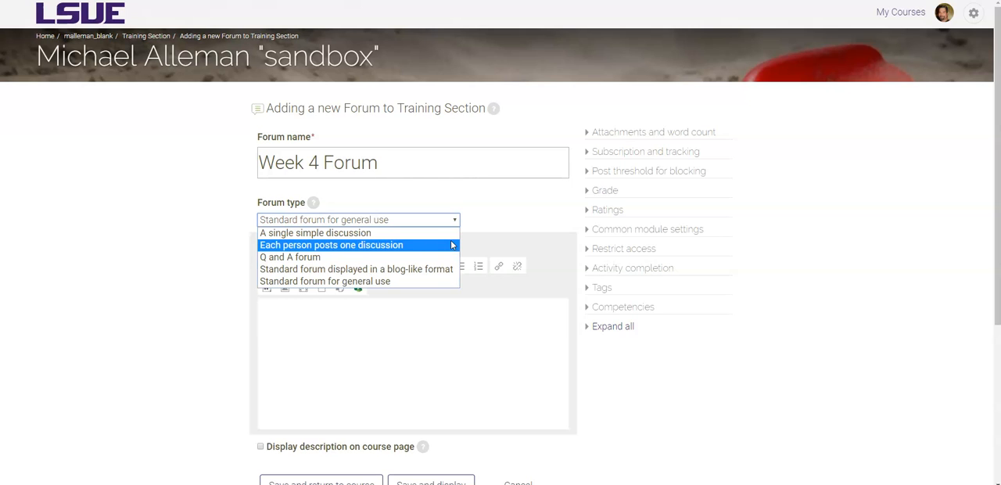
click(357, 282)
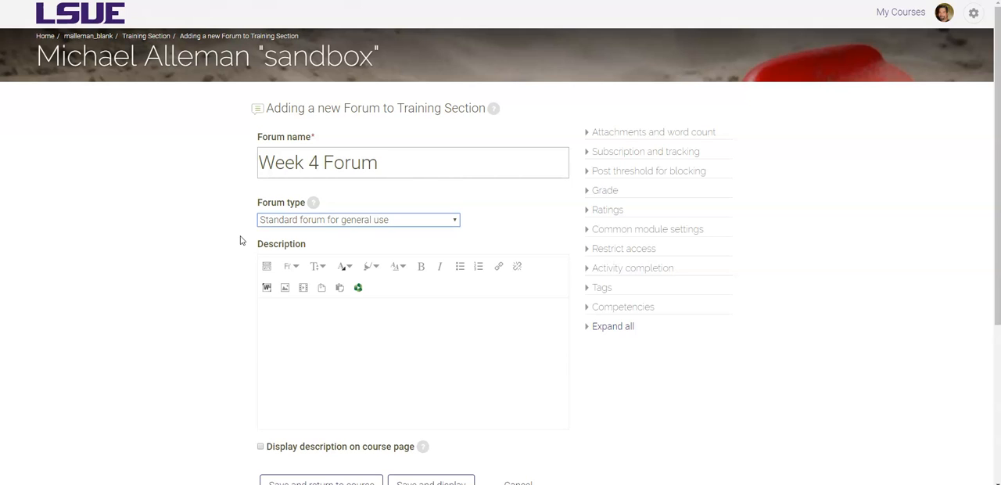
Write the description lines "Due on Sunday at 11 p.m." and "Minimum word count: 250"
click(301, 312)
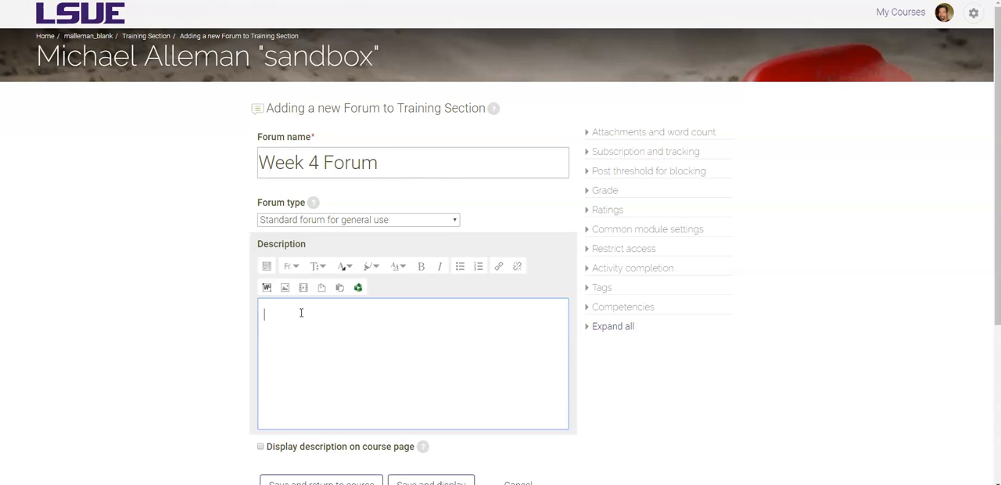
text(Due on Sunday at 11 p.m.)
key(Return)
text(Minimum word count)
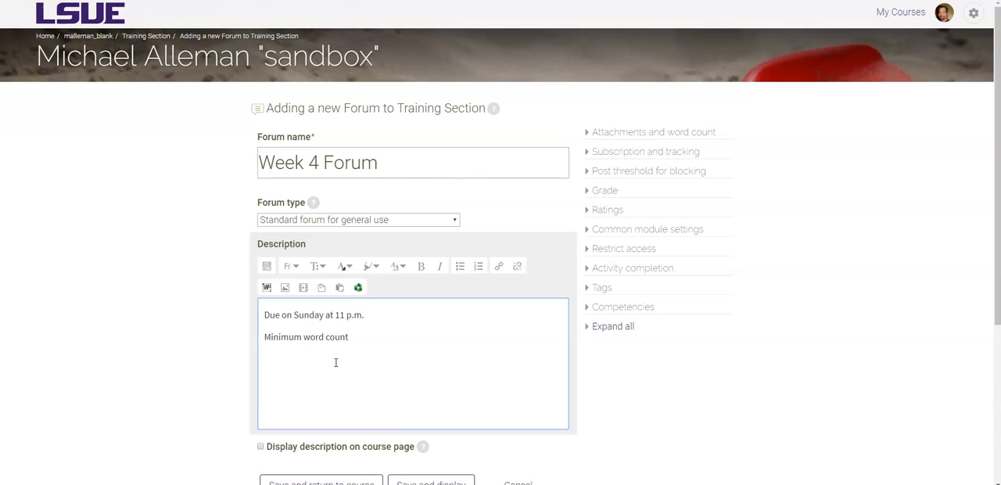
text(: 250)
Add the description line "This is a forum. Please respond."
text(This is a)
text( forum.)
text(Please)
key(BackSpace)
key(BackSpace)
text(e respond)
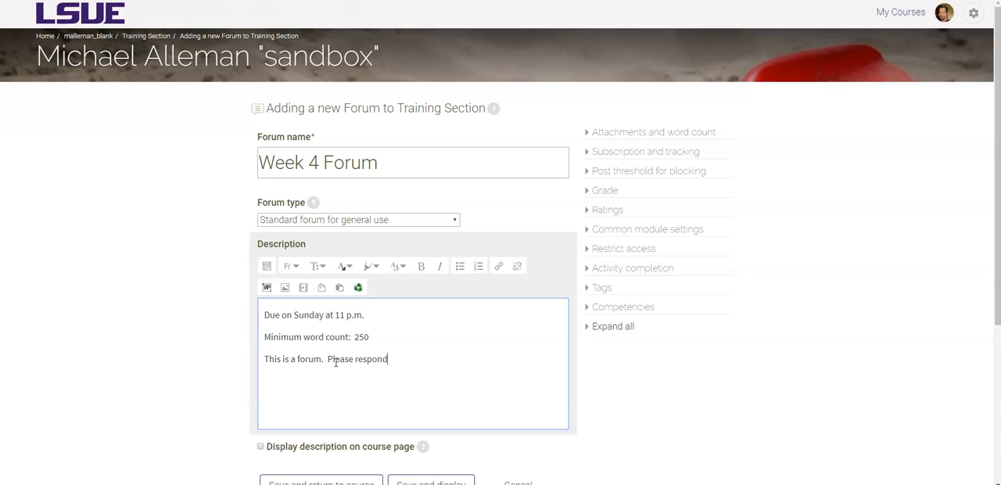
text(.)
Enable displaying the description on the course page
scroll(336, 362, down, 2)
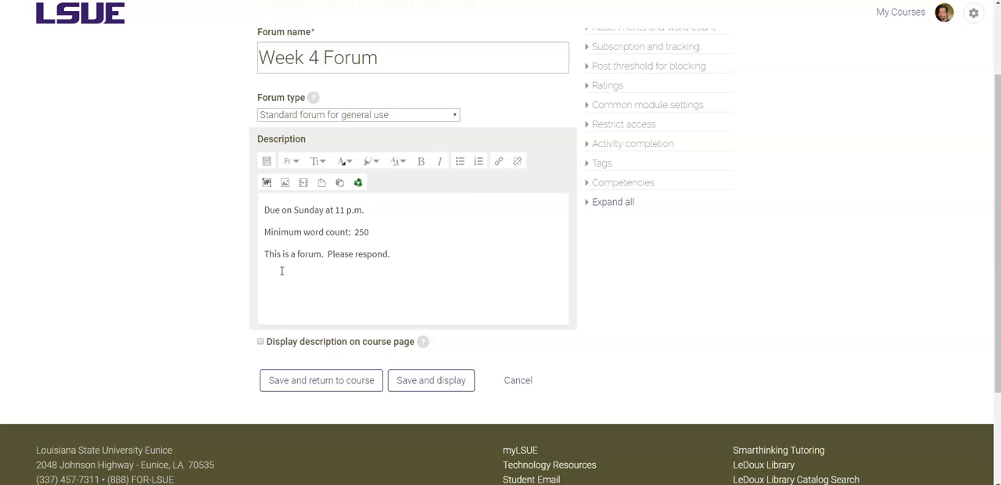
click(203, 311)
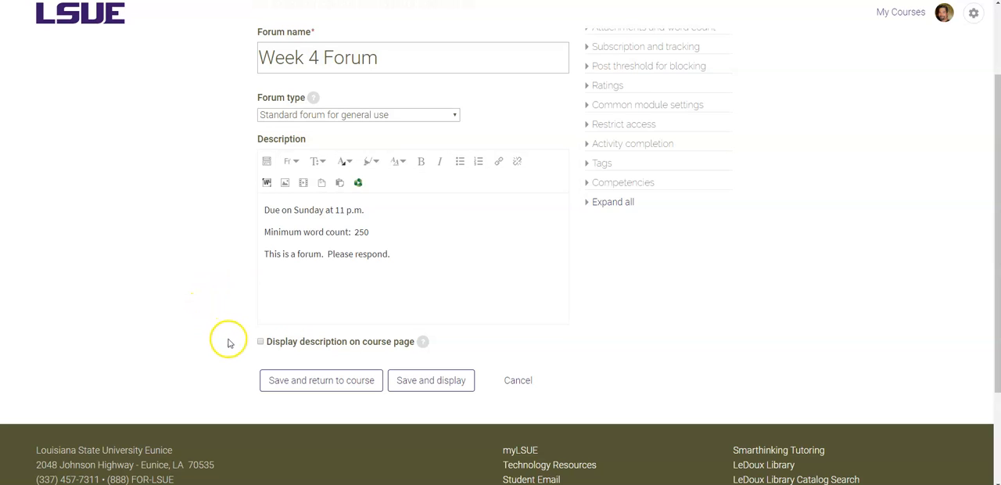
click(260, 341)
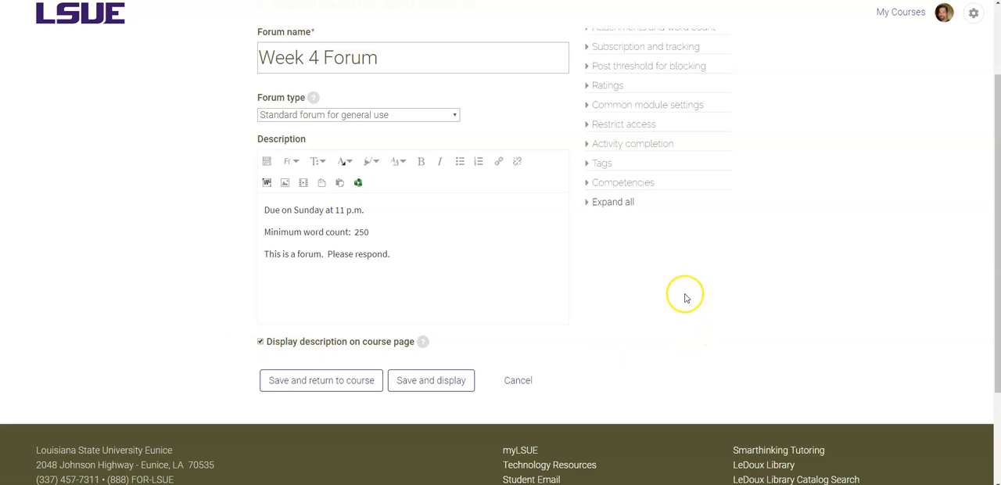
Expand the Attachments and word count settings and check the maximum attachment size options
scroll(688, 295, up, 3)
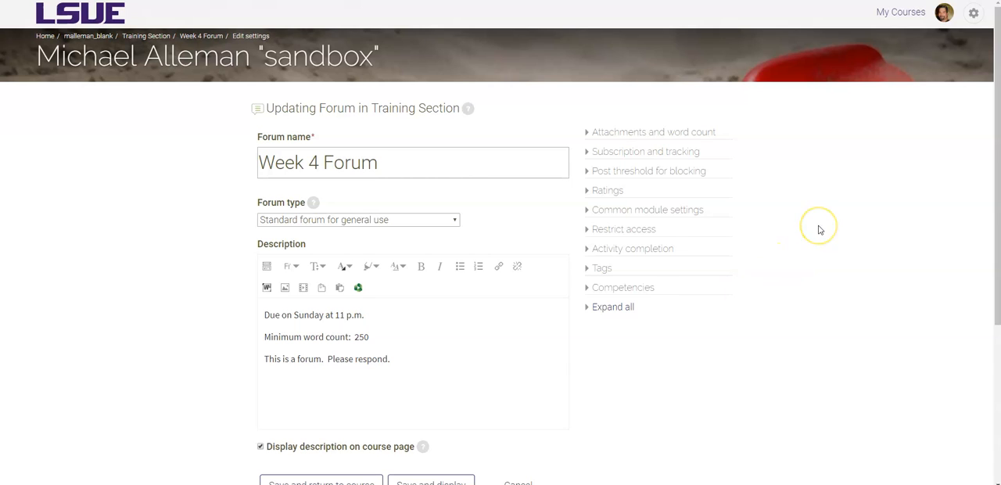
click(604, 137)
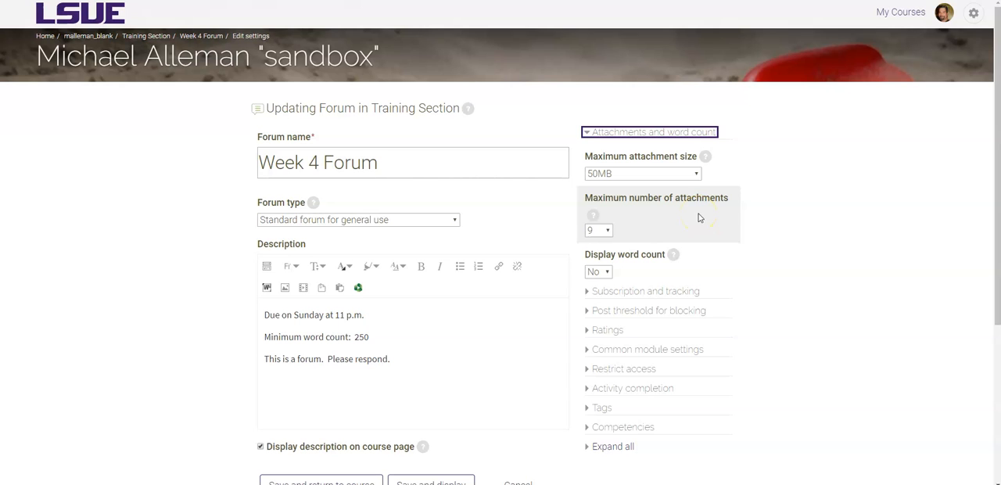
click(695, 174)
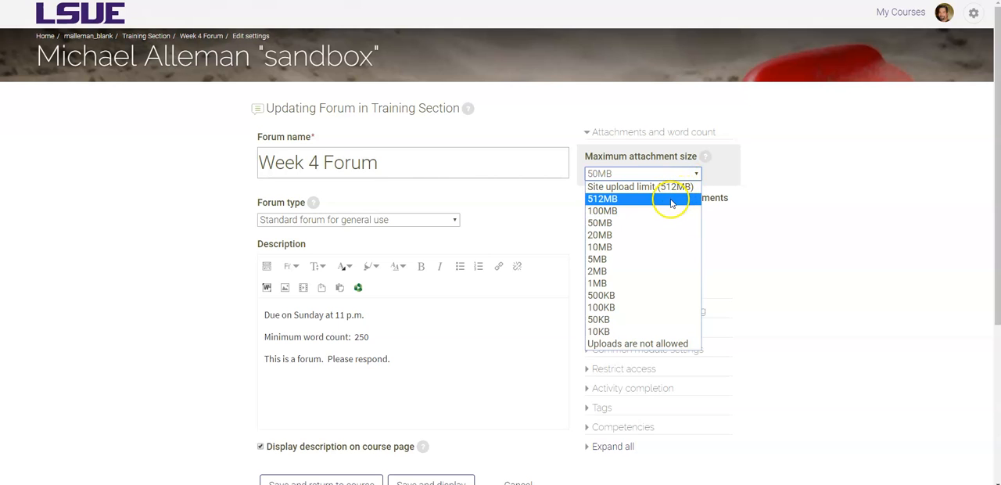
click(855, 196)
Set the maximum number of attachments to 0 and display word count to Yes
click(605, 230)
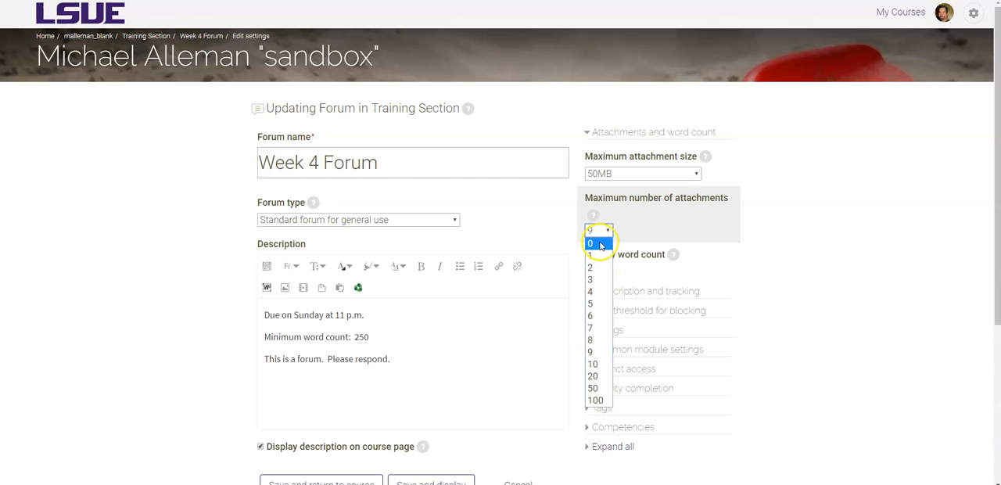
click(599, 244)
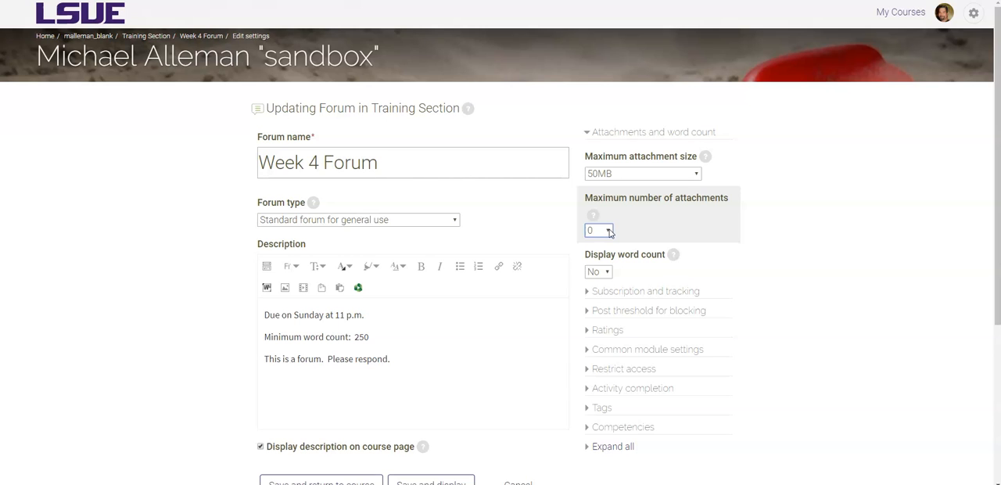
click(606, 273)
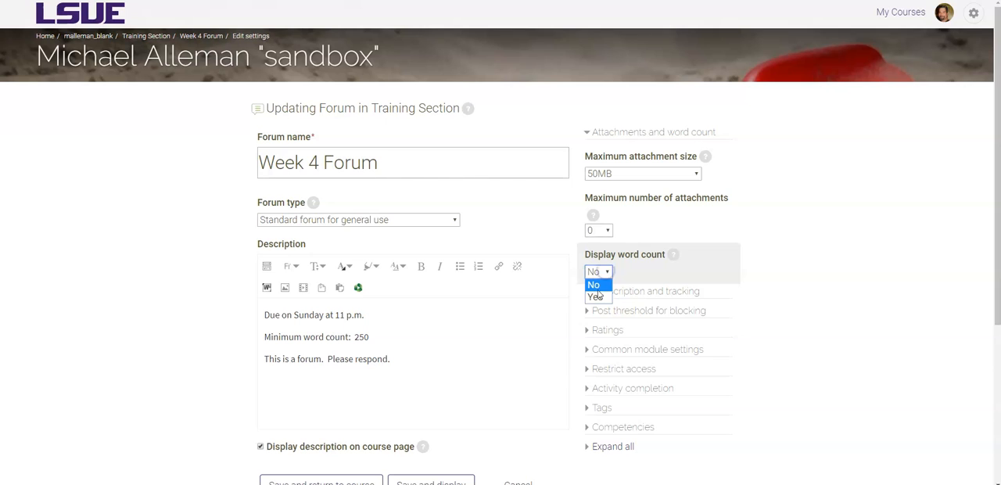
click(597, 295)
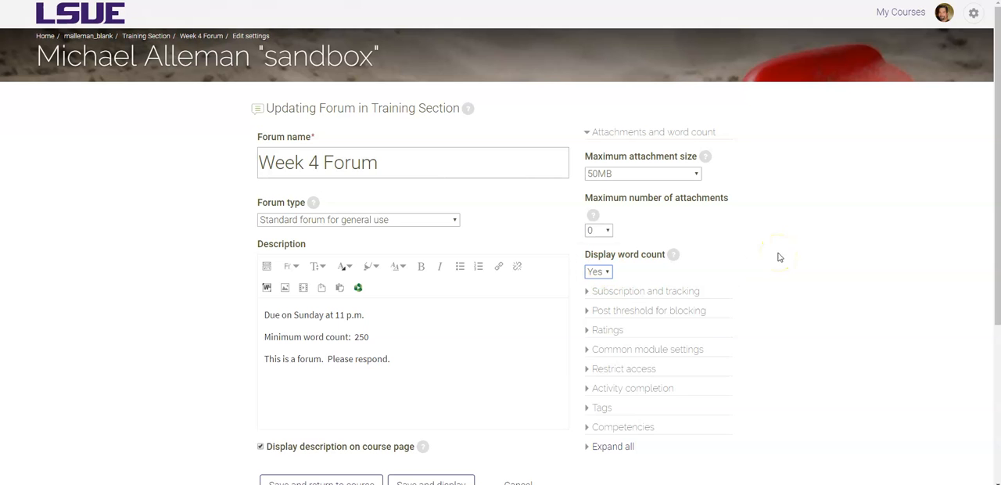
Expand Subscription and tracking, set subscription mode to Subscription disabled and read tracking to Off
scroll(774, 256, down, 1)
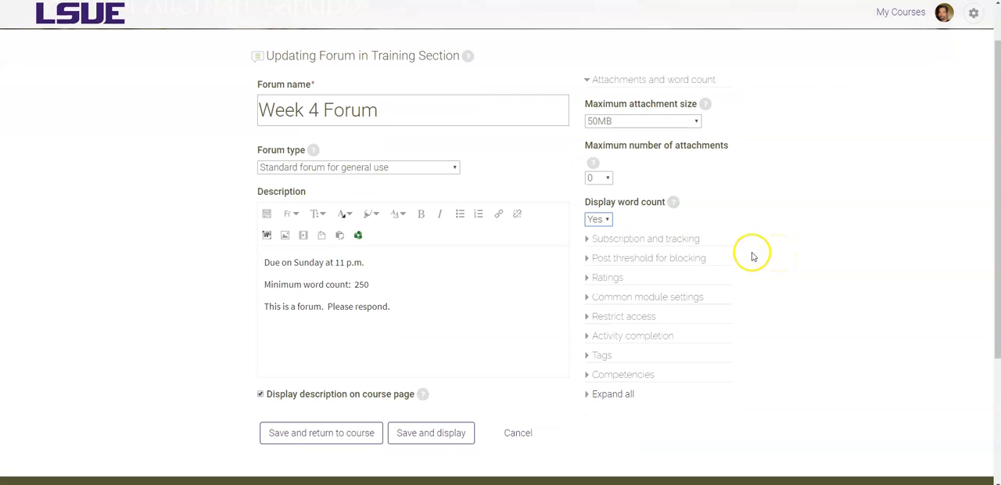
click(600, 240)
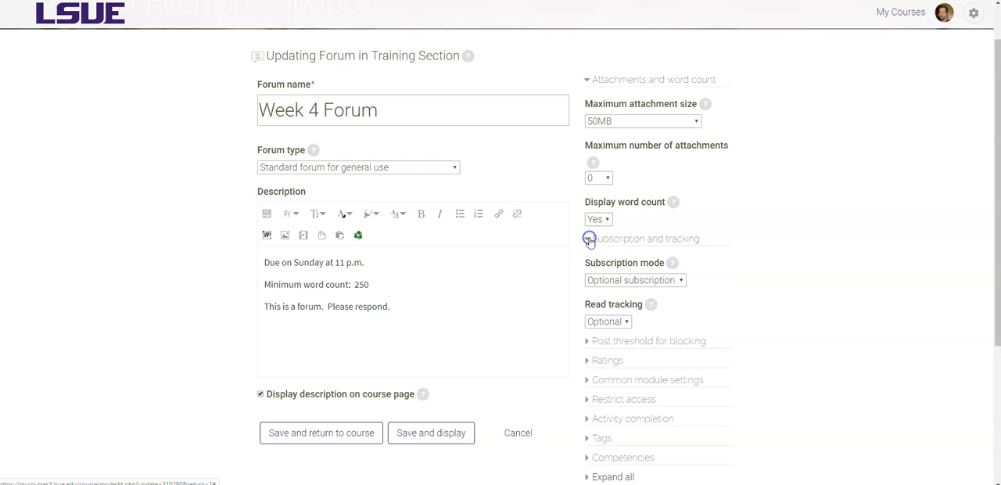
scroll(758, 217, down, 3)
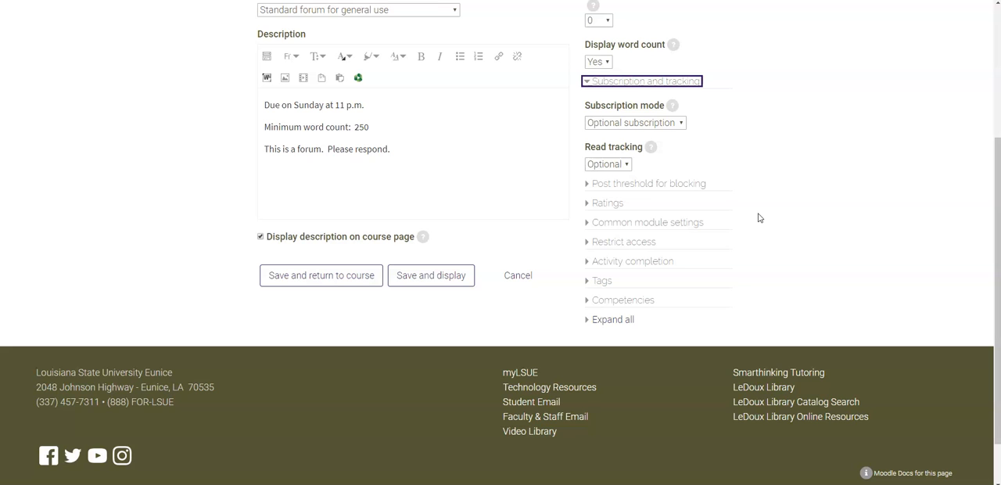
click(682, 122)
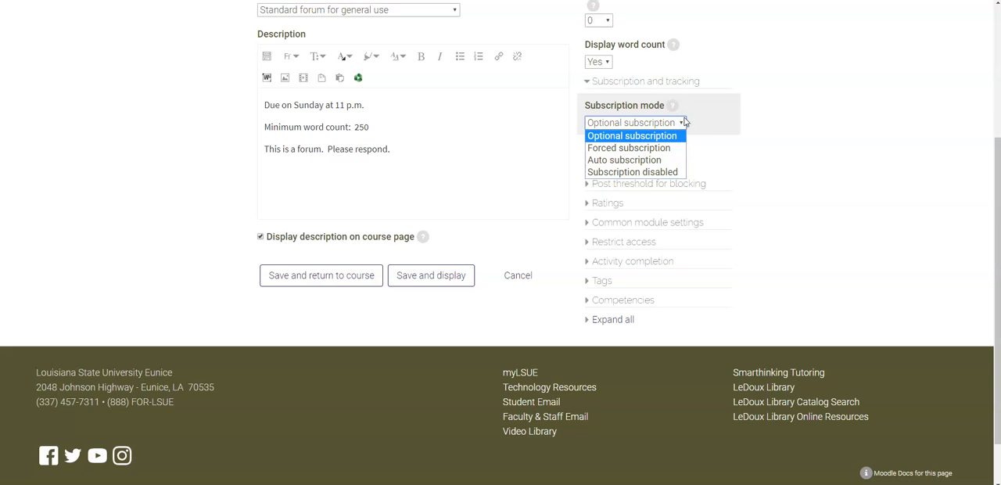
click(685, 122)
click(653, 172)
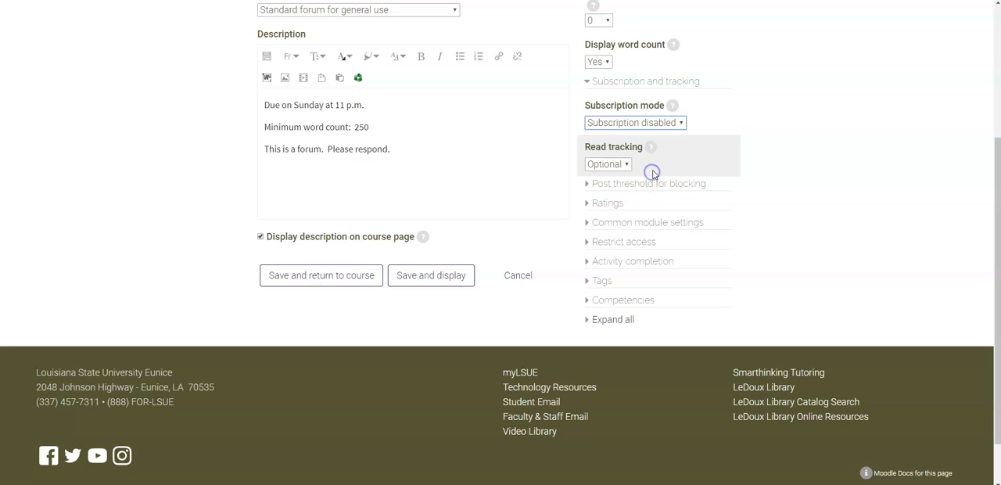
click(630, 164)
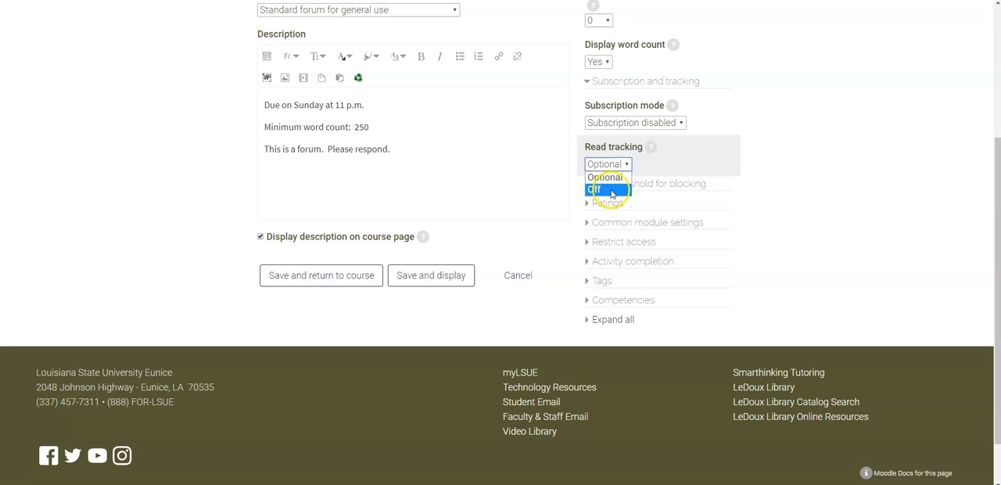
click(612, 192)
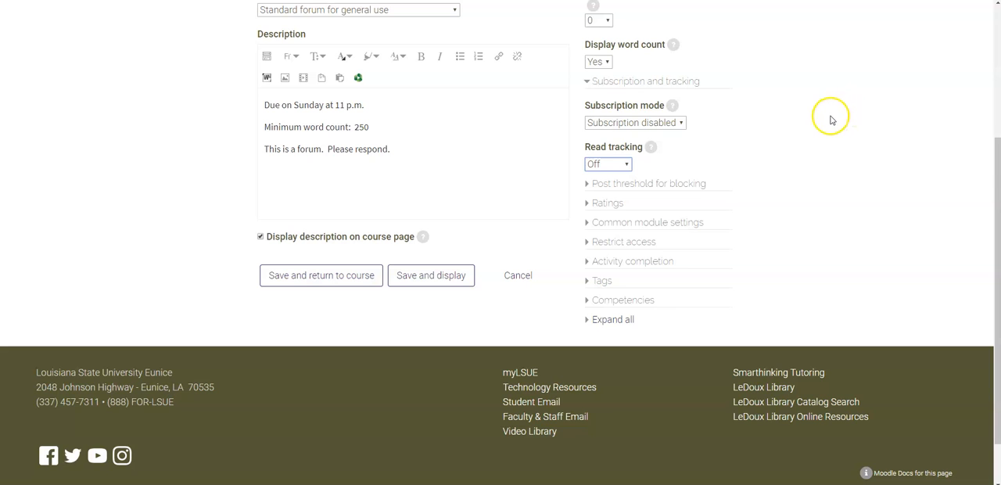
Expand the Ratings settings
scroll(831, 117, down, 1)
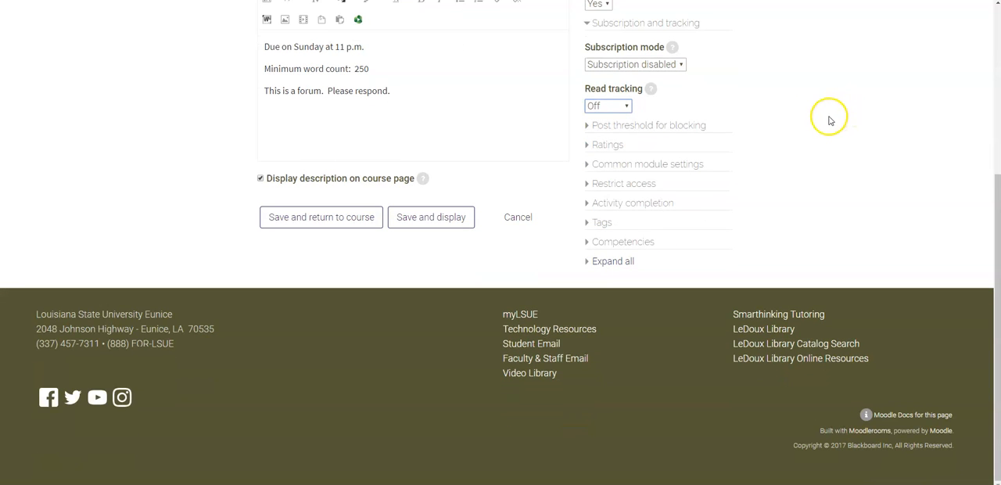
click(609, 149)
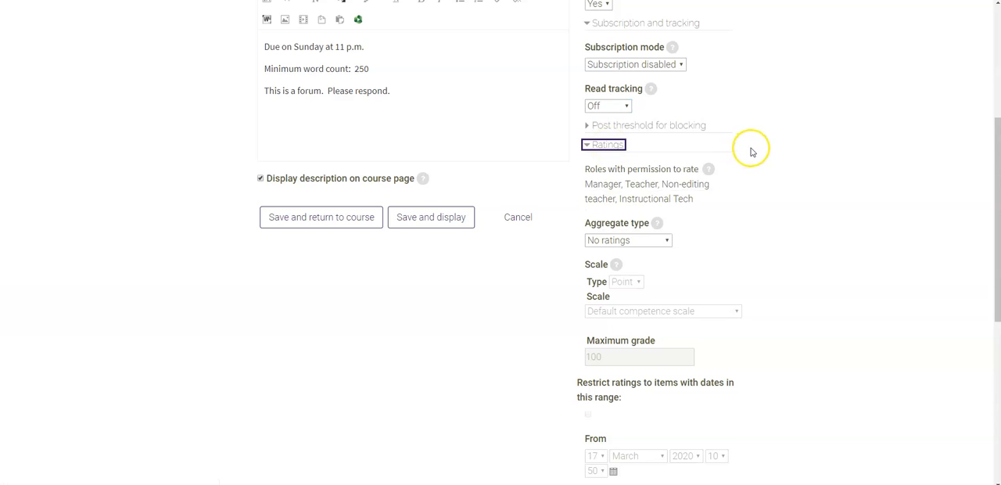
scroll(751, 151, down, 2)
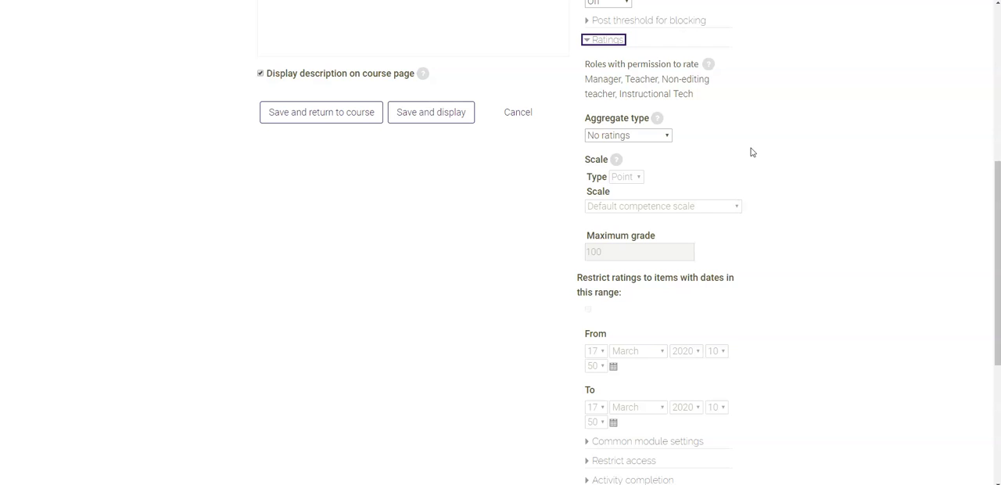
Set the ratings aggregate type to Sum of ratings and the maximum grade to 12
scroll(750, 151, up, 1)
click(757, 149)
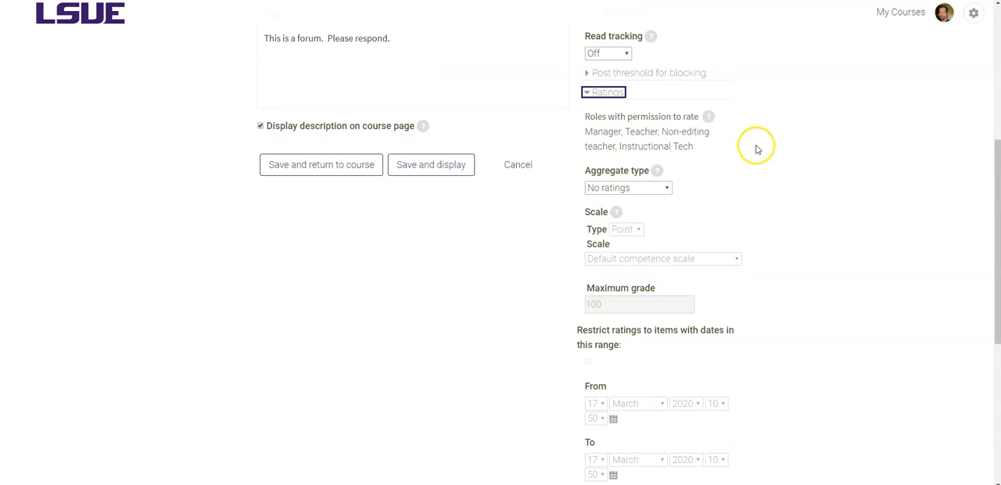
scroll(699, 134, down, 1)
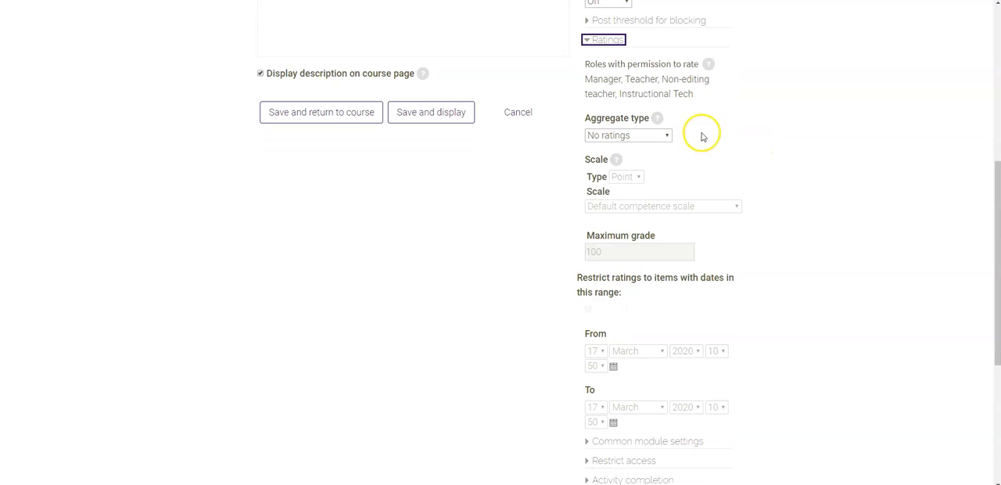
click(663, 138)
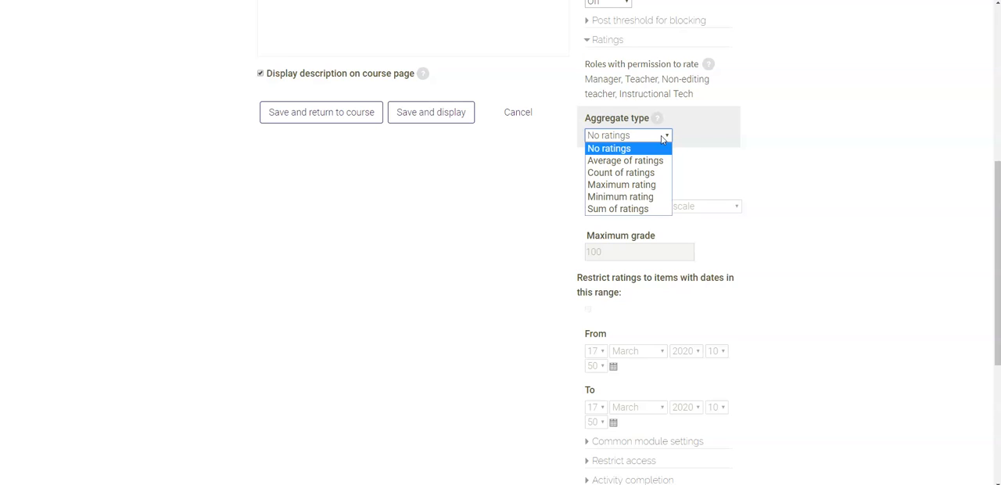
click(643, 210)
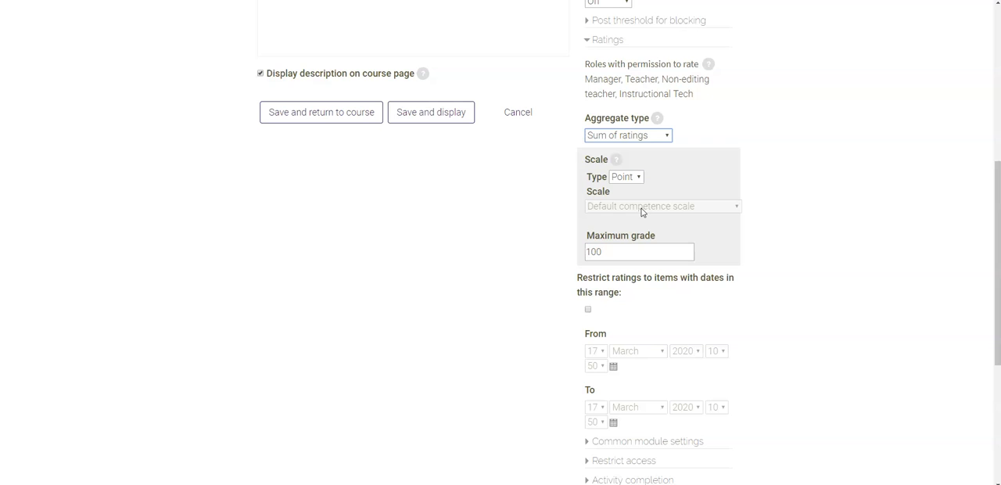
drag(640, 252, 522, 257)
text(12)
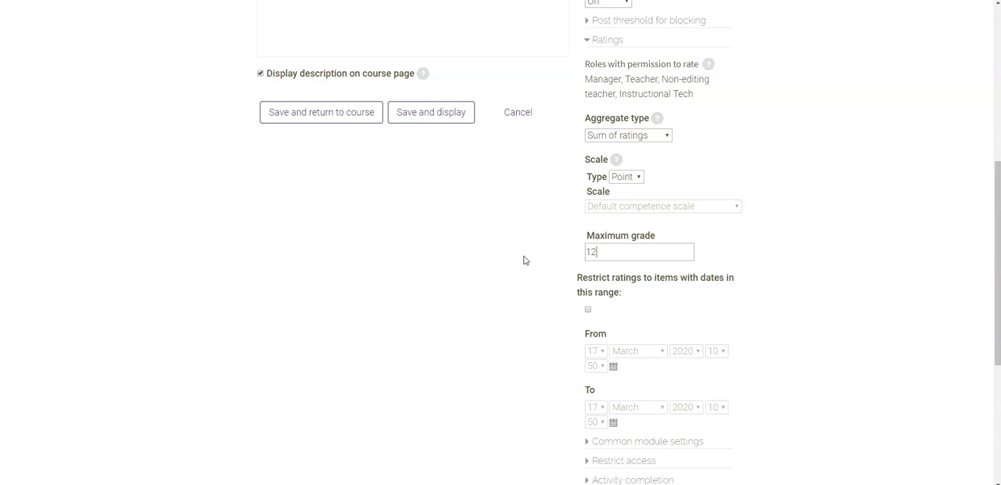
Enable restricting ratings to a date range and set the From date to 15 March 2020 at 00:00
scroll(848, 278, down, 3)
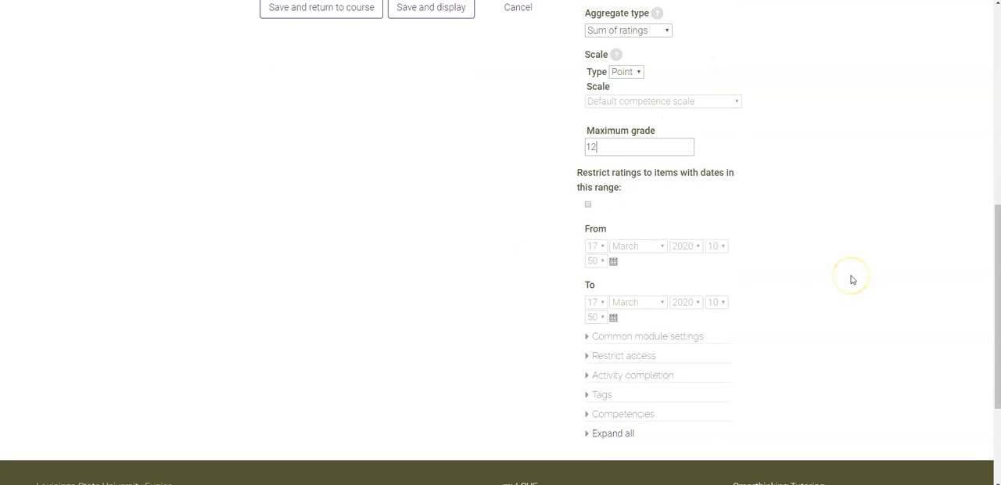
click(588, 205)
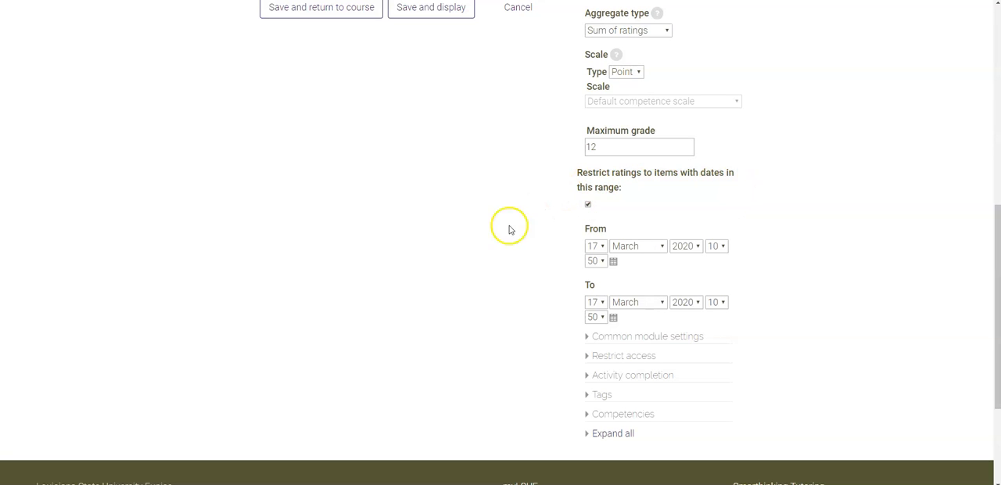
click(614, 262)
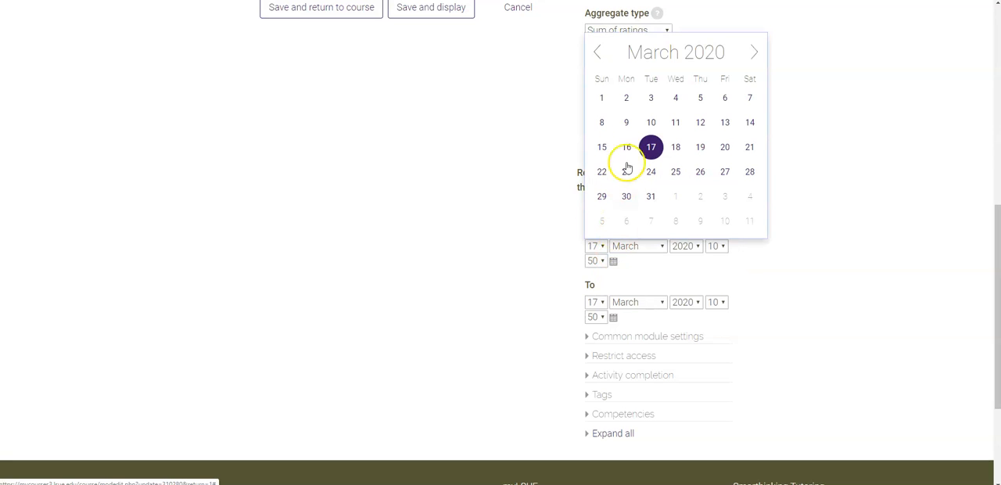
click(602, 148)
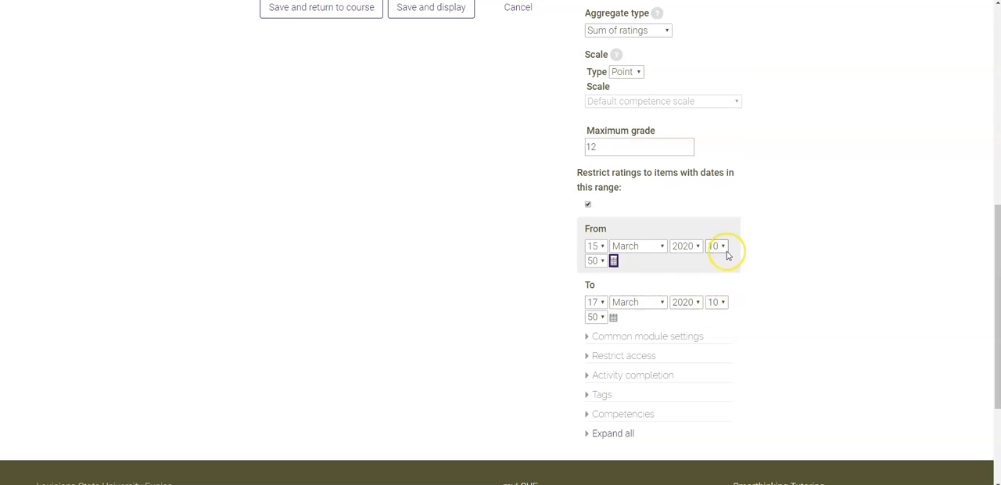
click(721, 247)
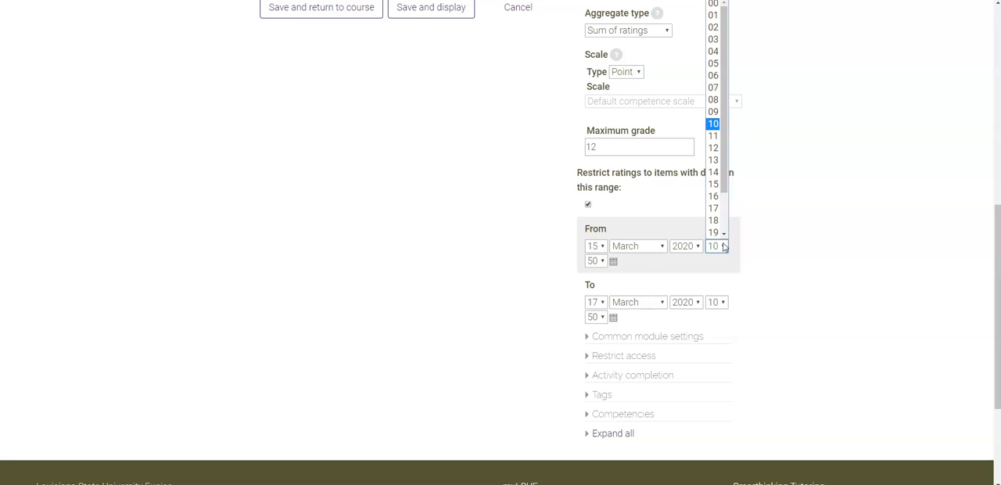
click(711, 5)
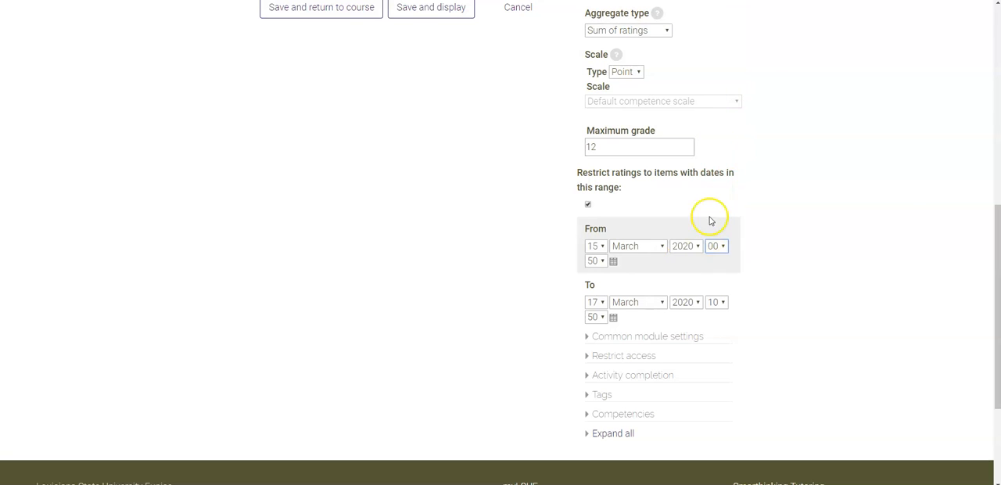
click(601, 261)
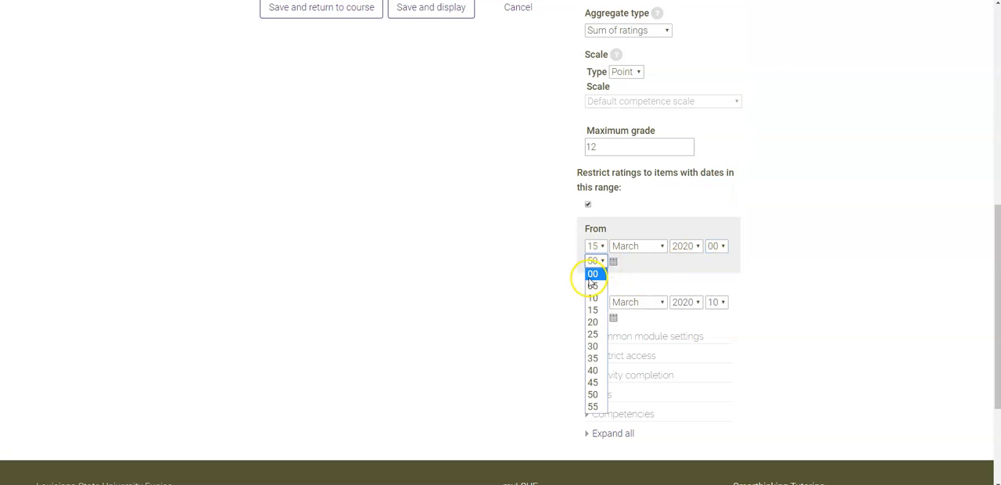
click(593, 273)
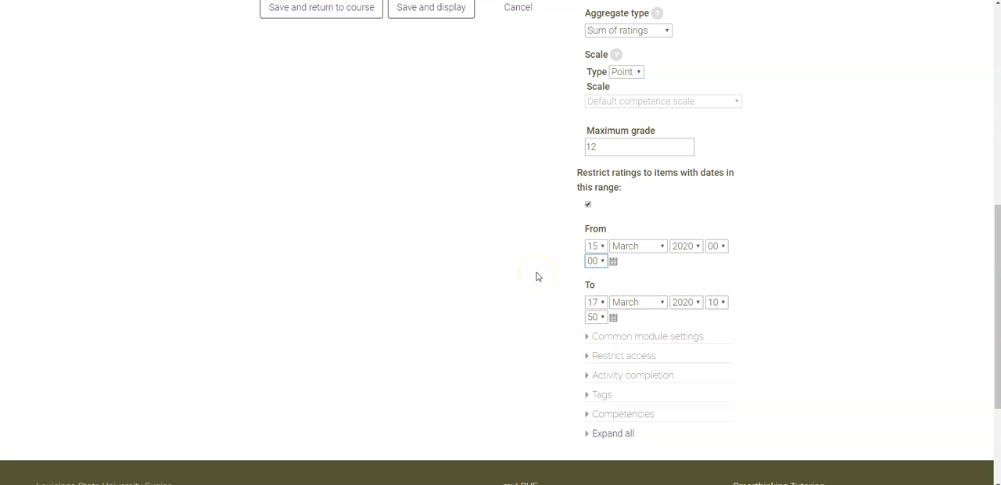
Set the To date of the rating range to 22 March 2020 at 23:00
click(614, 317)
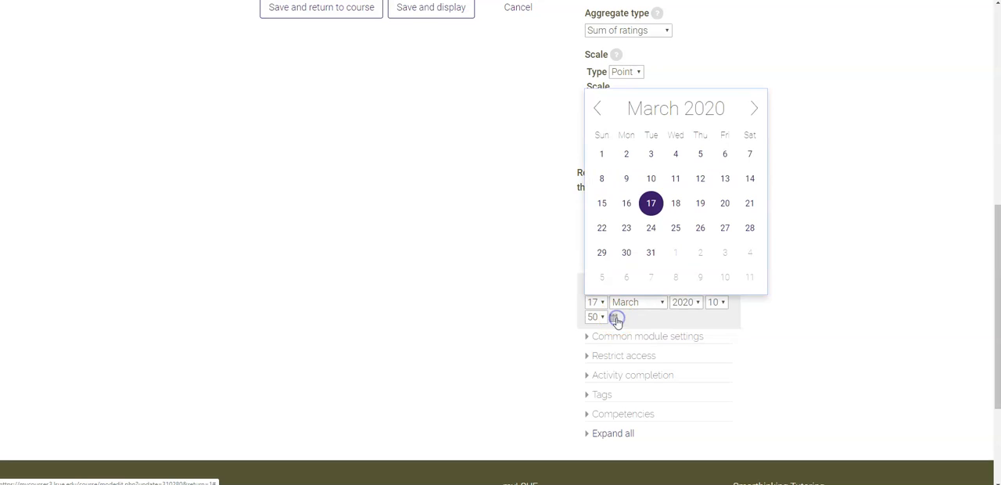
click(602, 228)
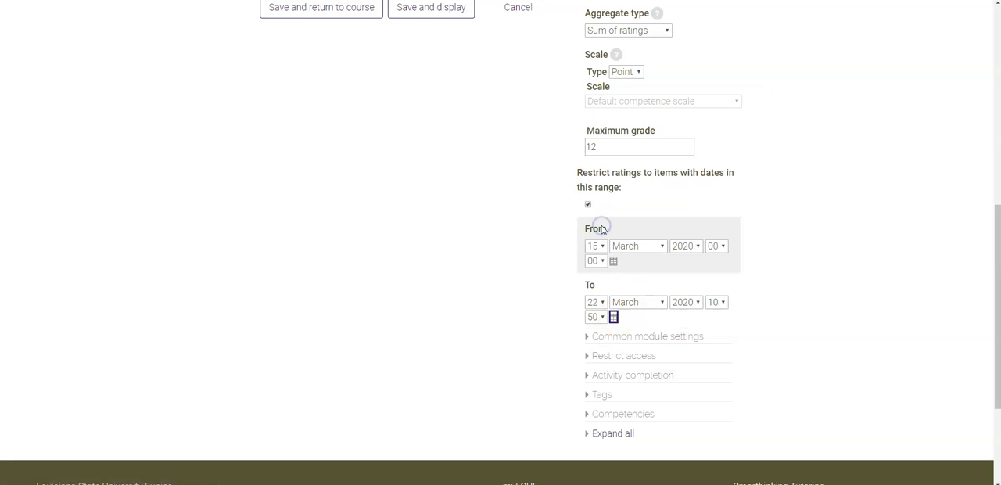
click(718, 304)
scroll(718, 275, down, 2)
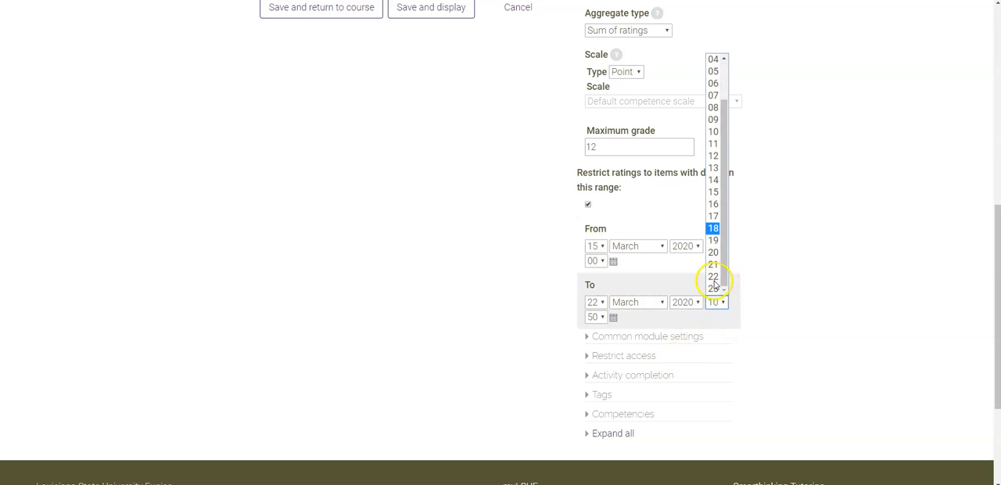
click(712, 286)
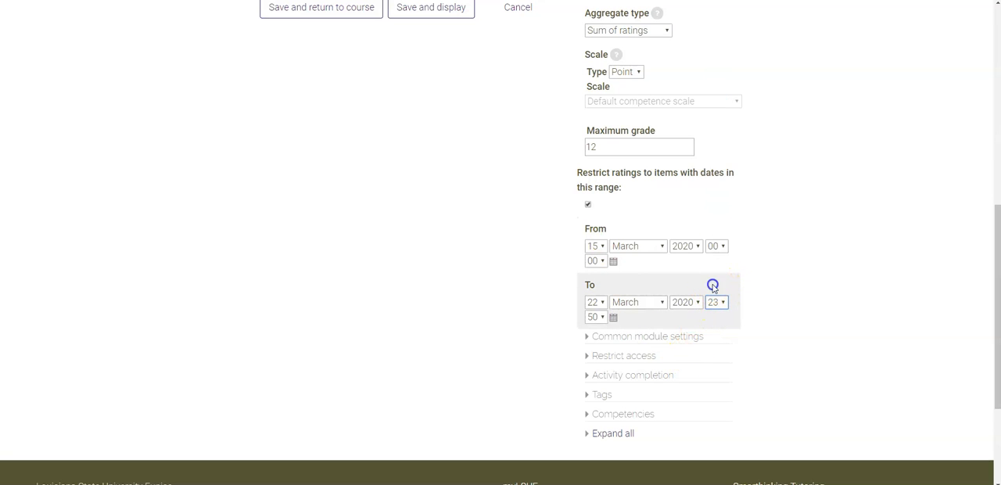
click(599, 316)
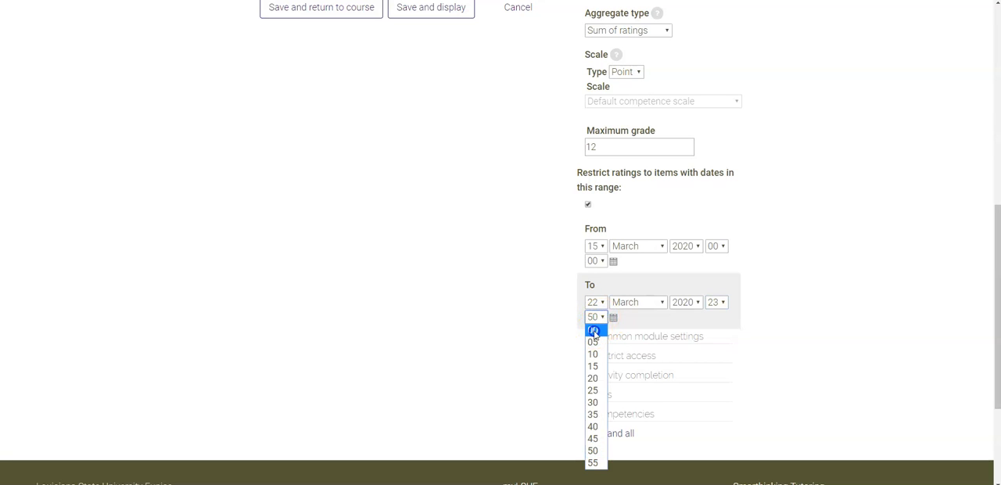
click(592, 330)
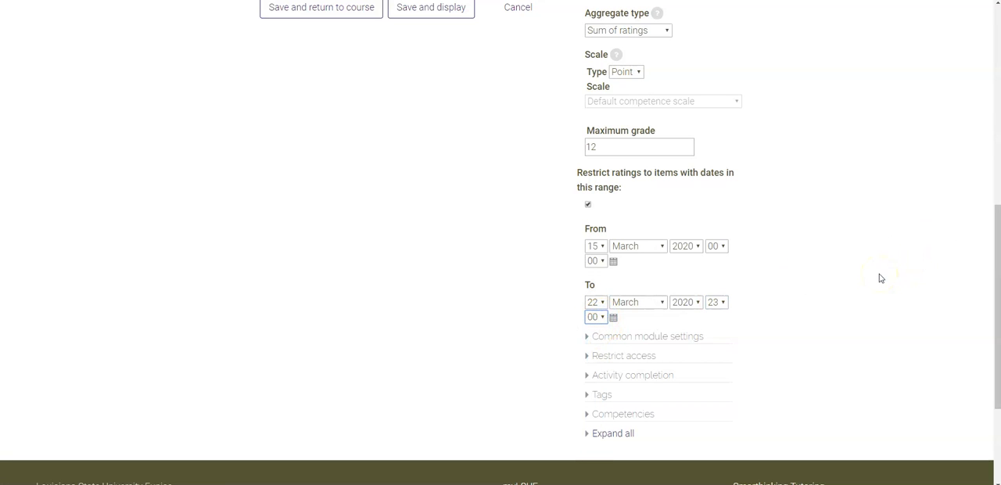
Make the description line "Due on Sunday at 11 p.m." bold
scroll(396, 216, up, 3)
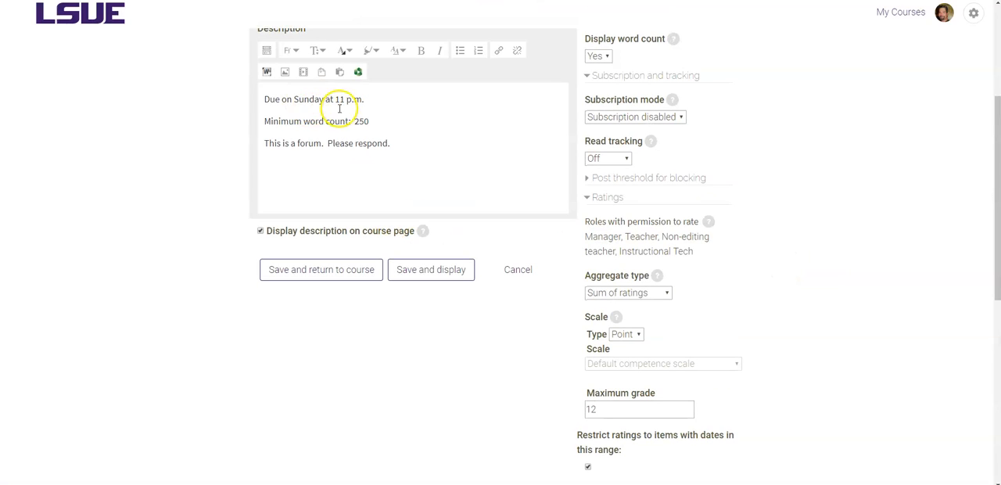
drag(260, 99, 380, 102)
click(420, 50)
Expand Common module settings and set the group mode to No groups
scroll(810, 240, down, 2)
scroll(810, 240, down, 2)
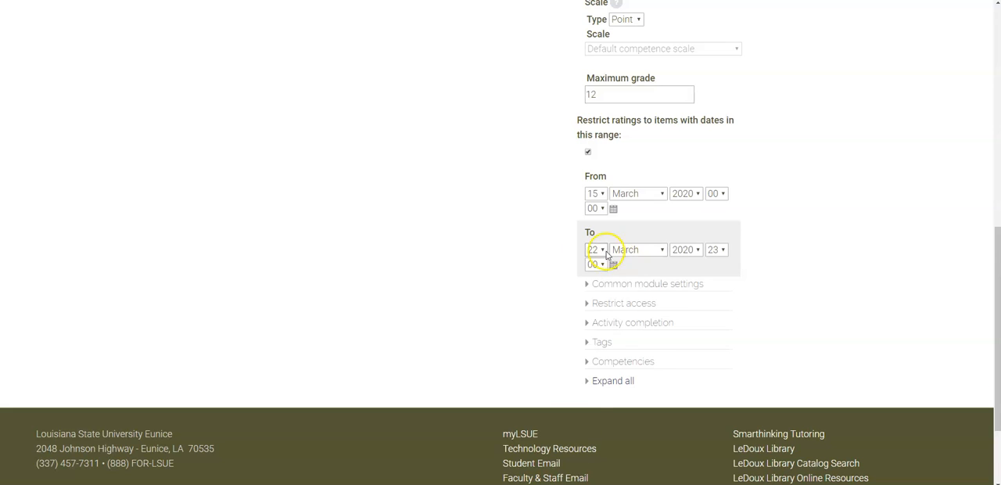
scroll(589, 253, down, 3)
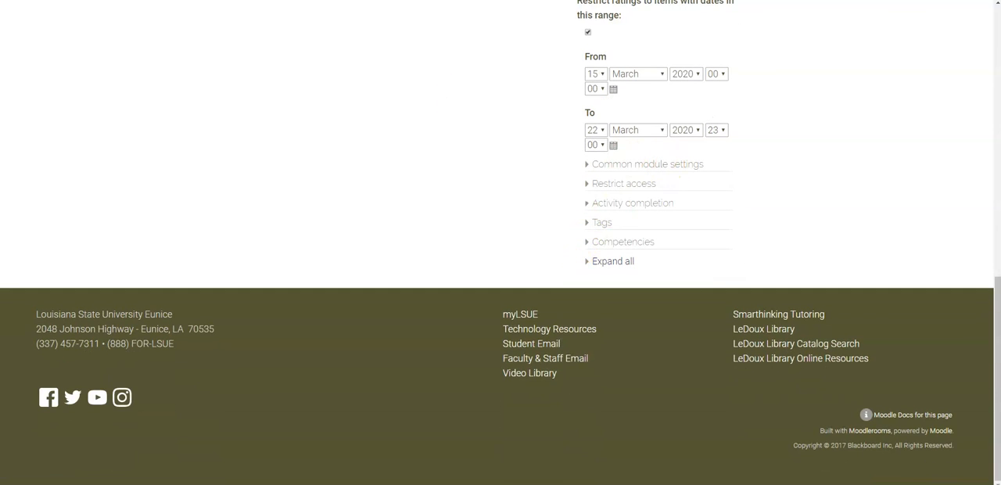
click(650, 170)
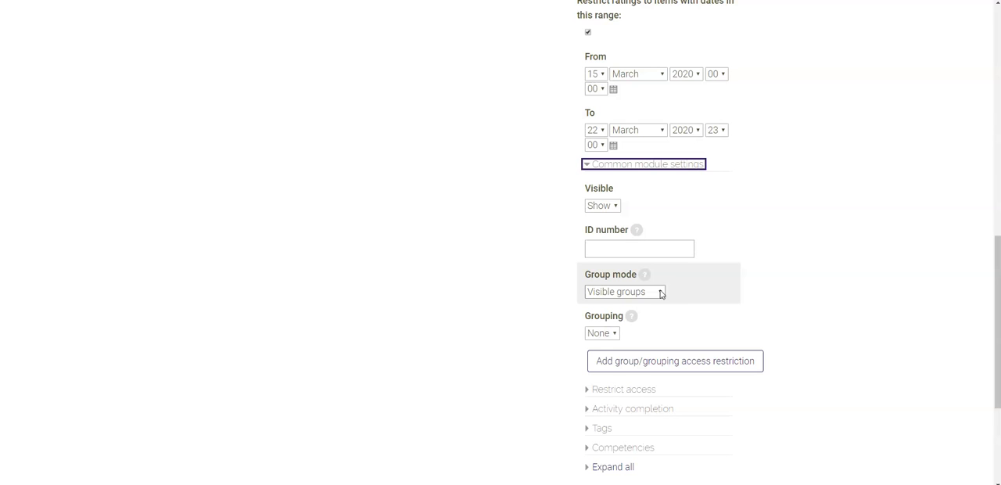
click(660, 291)
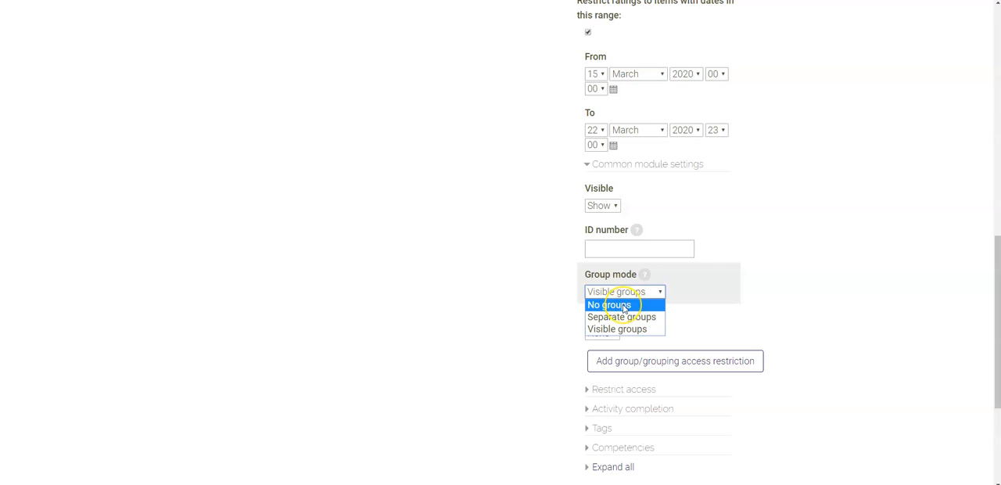
click(623, 305)
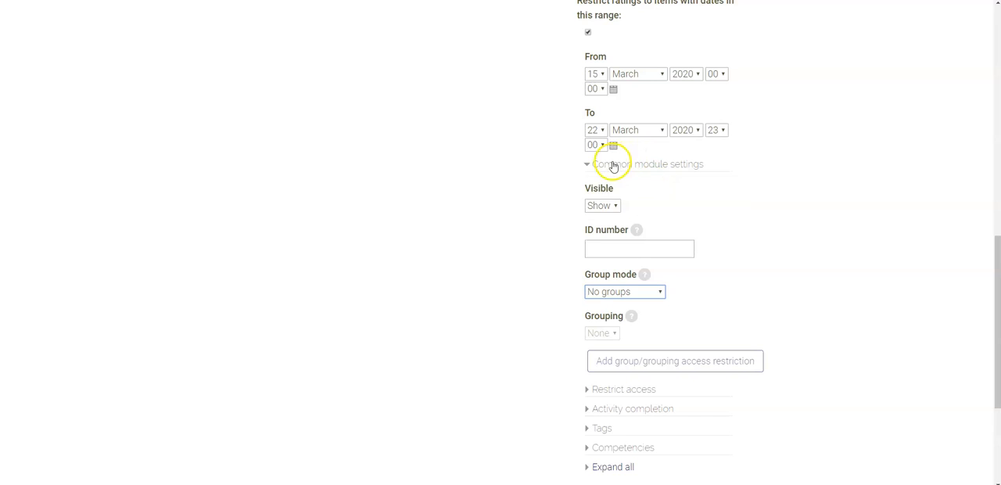
click(655, 291)
scroll(836, 301, down, 3)
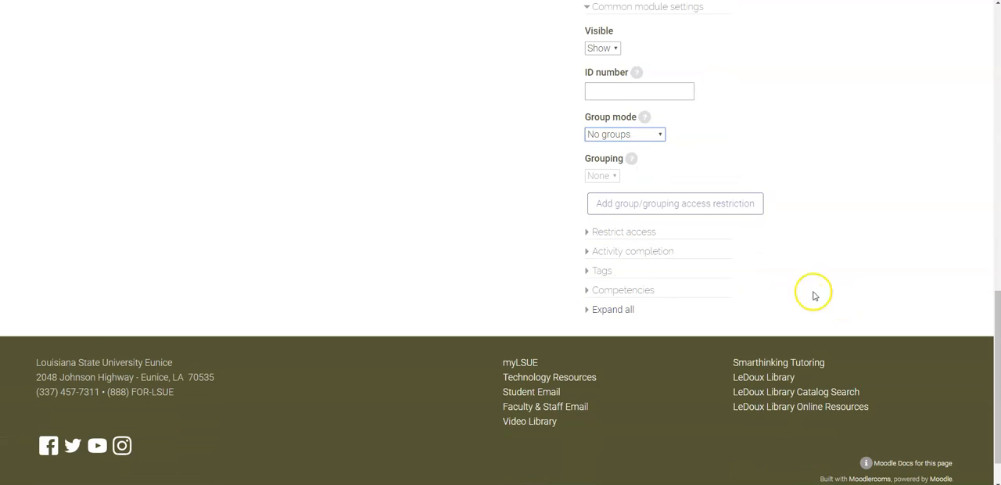
click(528, 185)
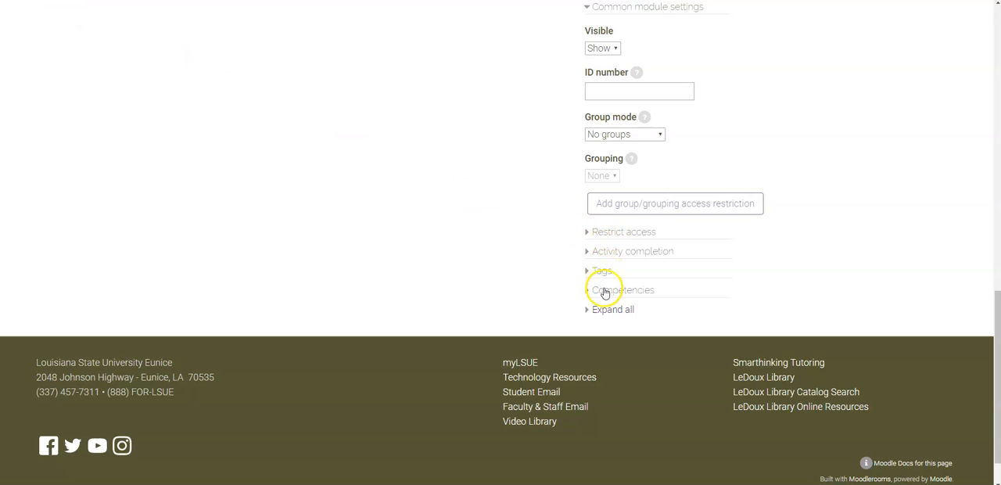
Save the forum settings and return to the course page
scroll(505, 207, up, 2)
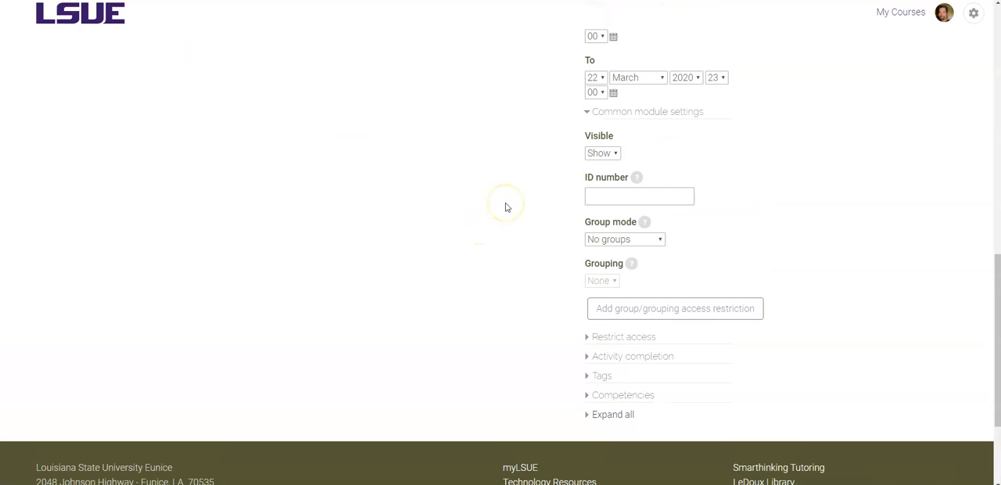
scroll(505, 207, up, 3)
scroll(500, 195, up, 5)
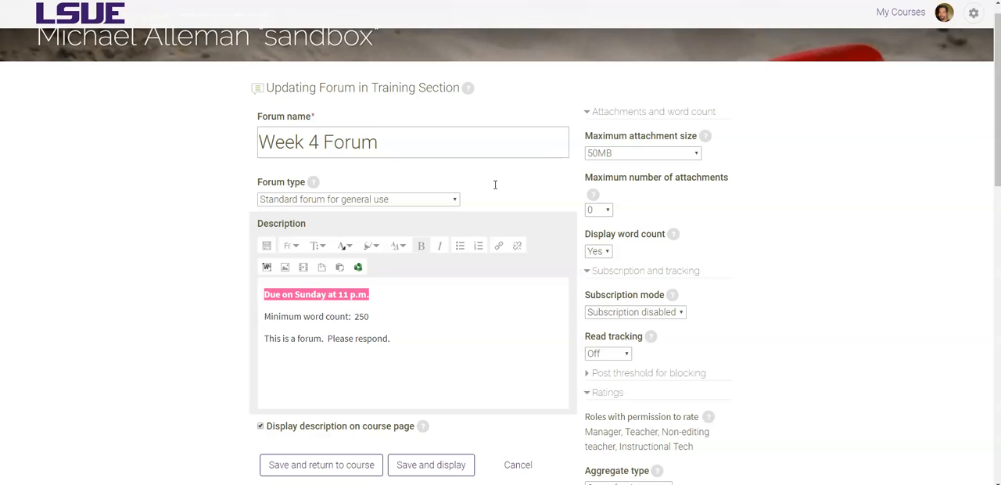
click(235, 224)
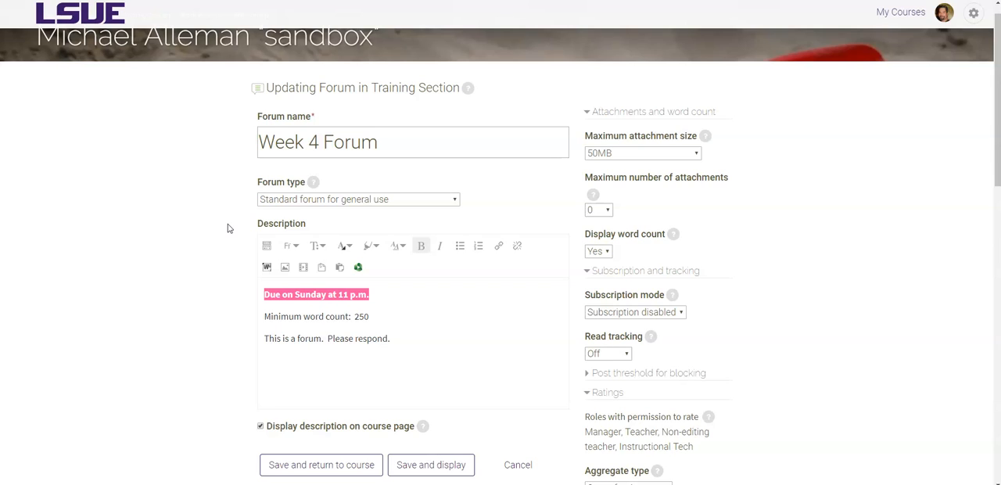
scroll(229, 226, down, 3)
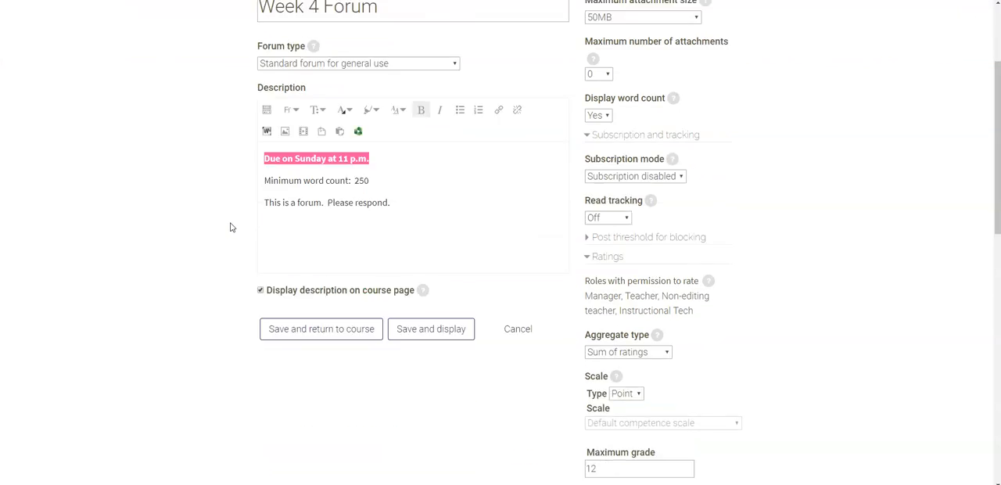
click(326, 310)
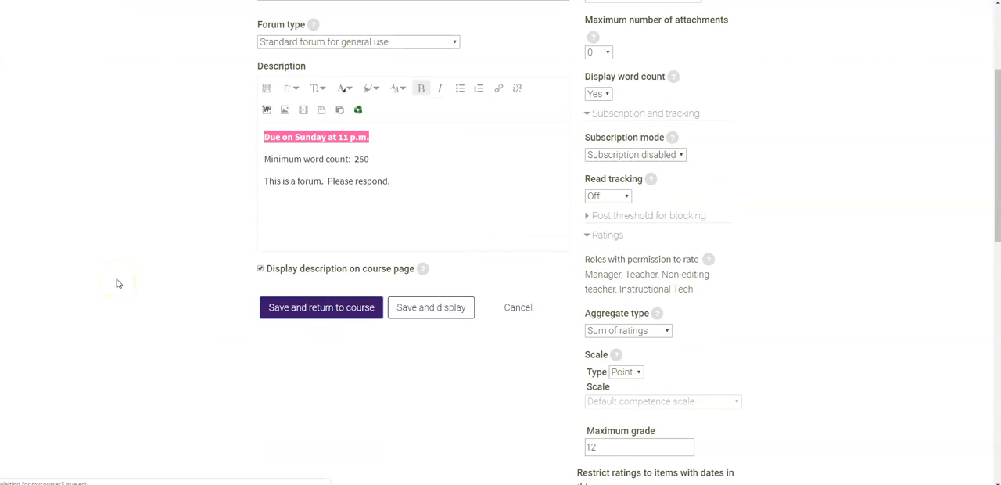
Reopen the Week 4 Forum's settings, change its forum type to Q and A forum, and save back to the course
scroll(201, 286, down, 3)
scroll(238, 269, down, 6)
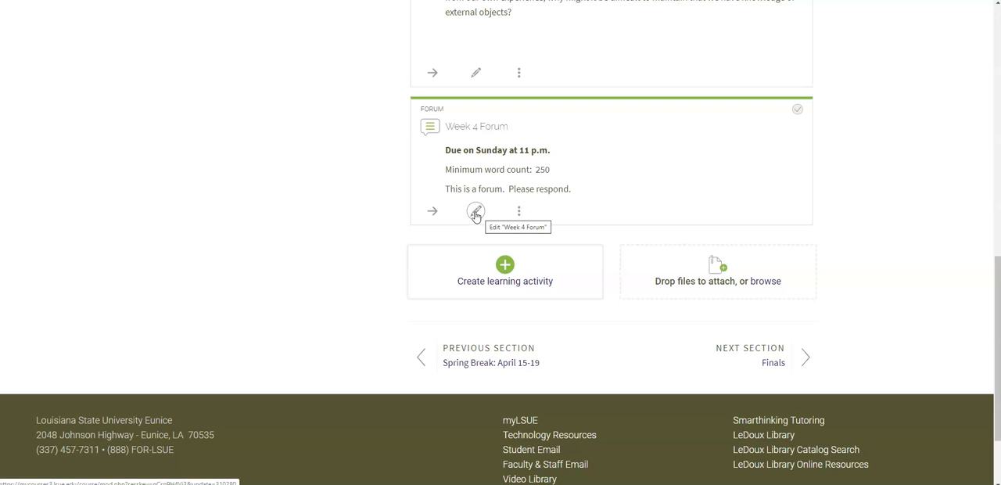
click(475, 212)
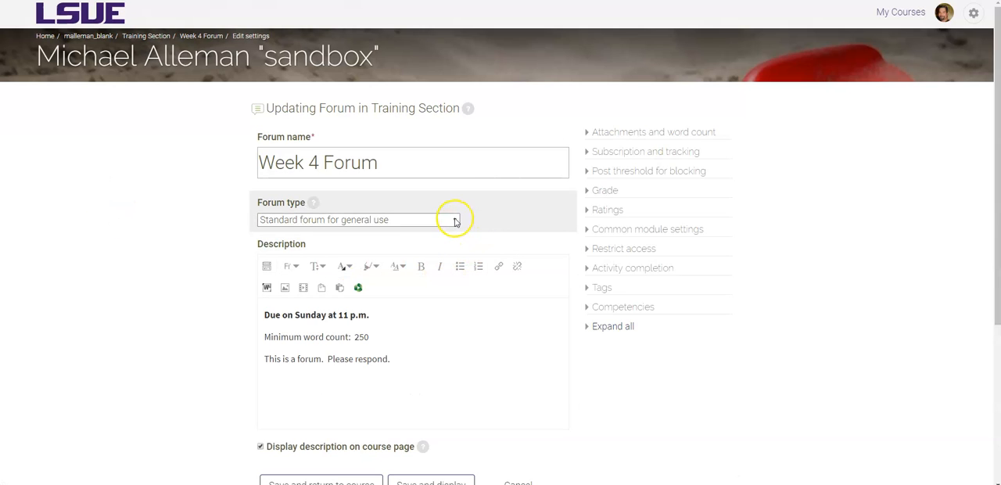
click(456, 222)
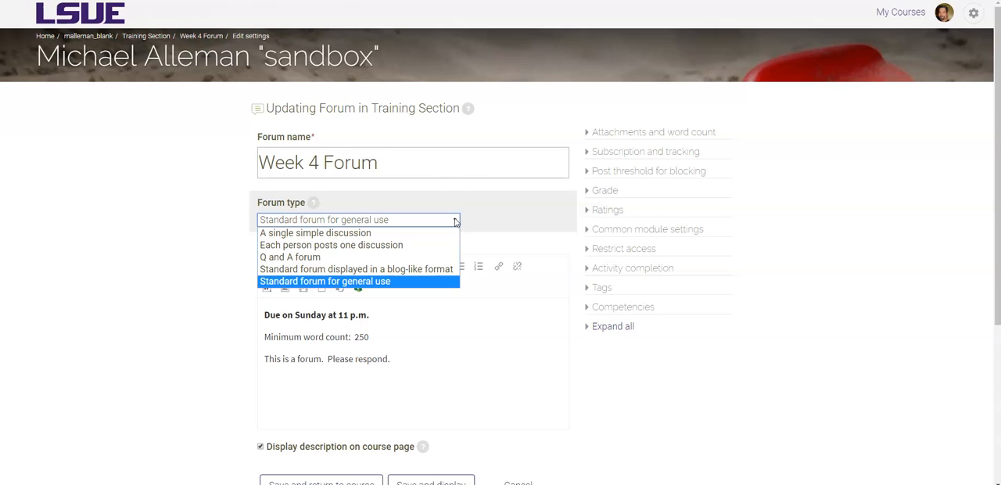
click(311, 258)
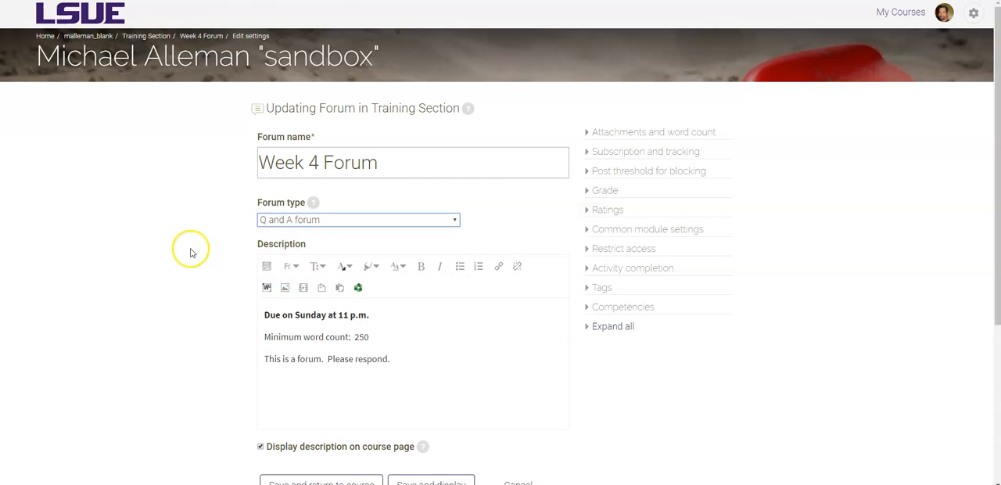
scroll(191, 252, down, 2)
click(335, 325)
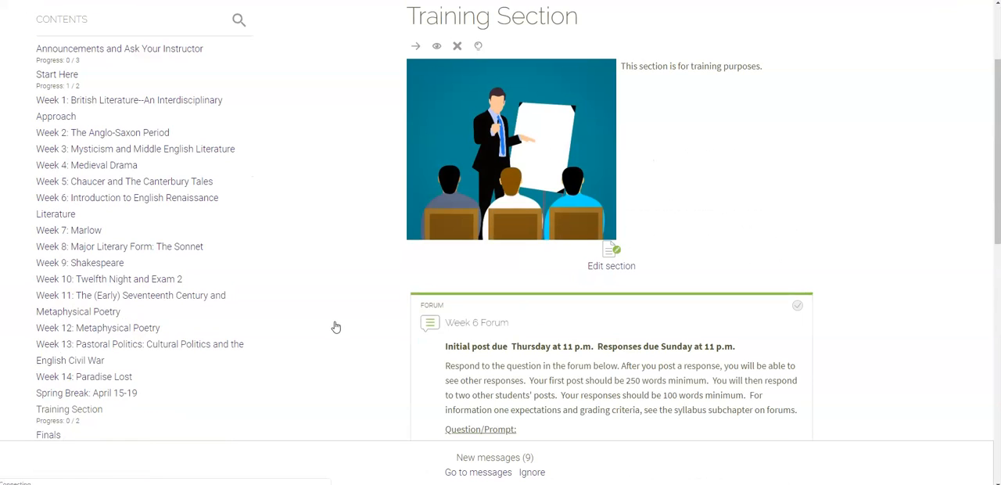
Open the Week 4 Forum and start adding a new question
scroll(335, 327, down, 5)
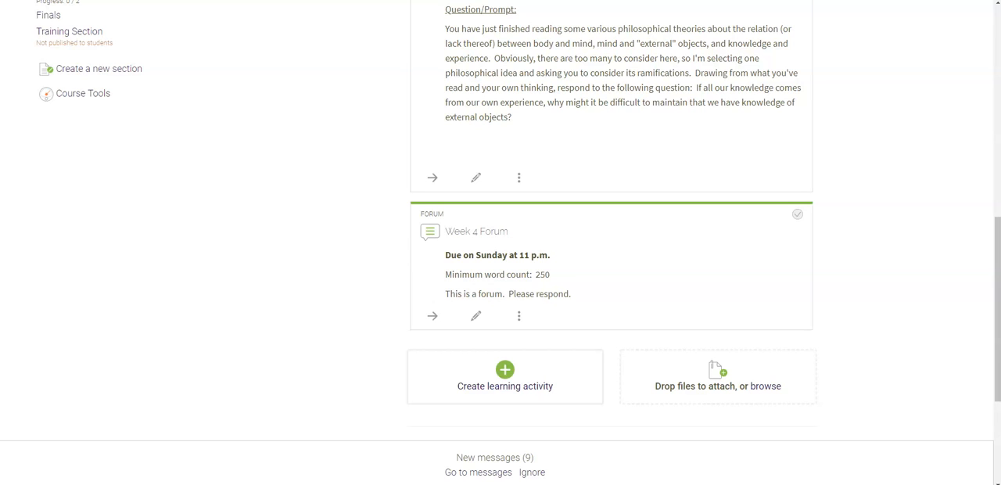
click(476, 233)
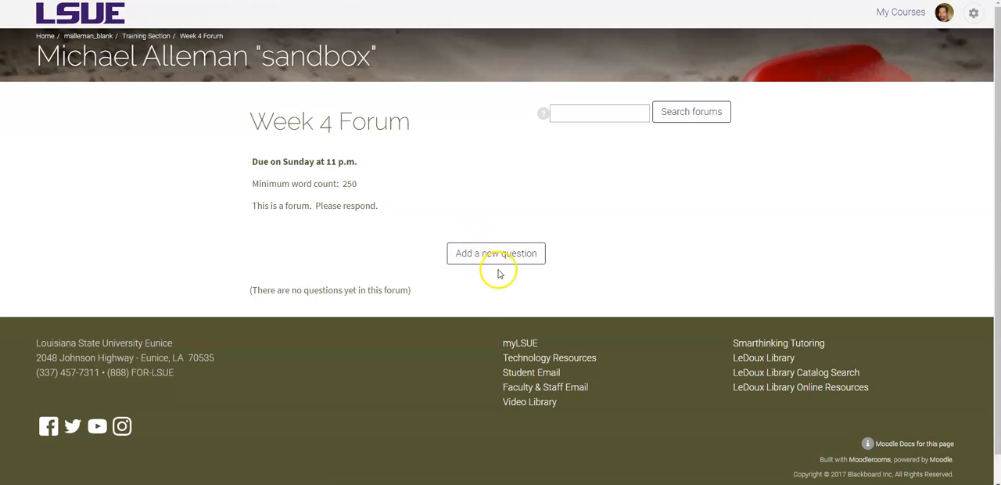
click(507, 254)
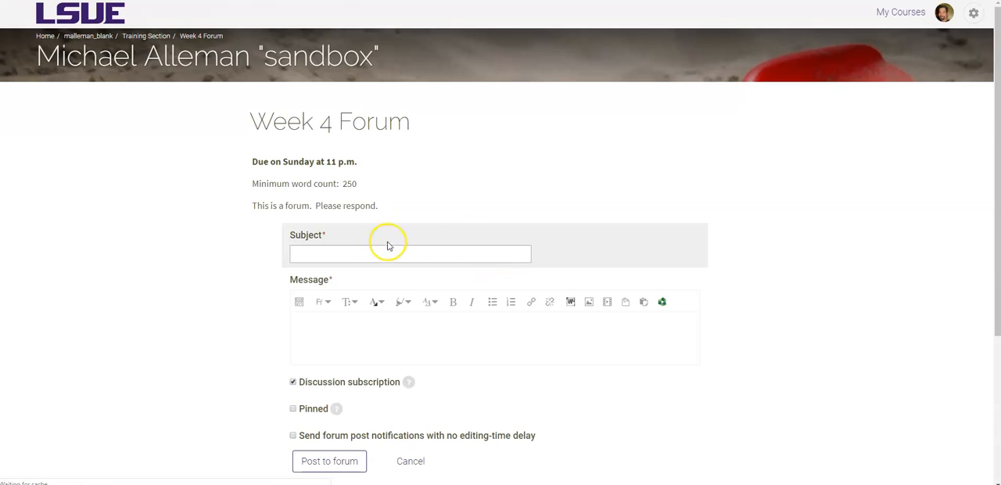
click(343, 251)
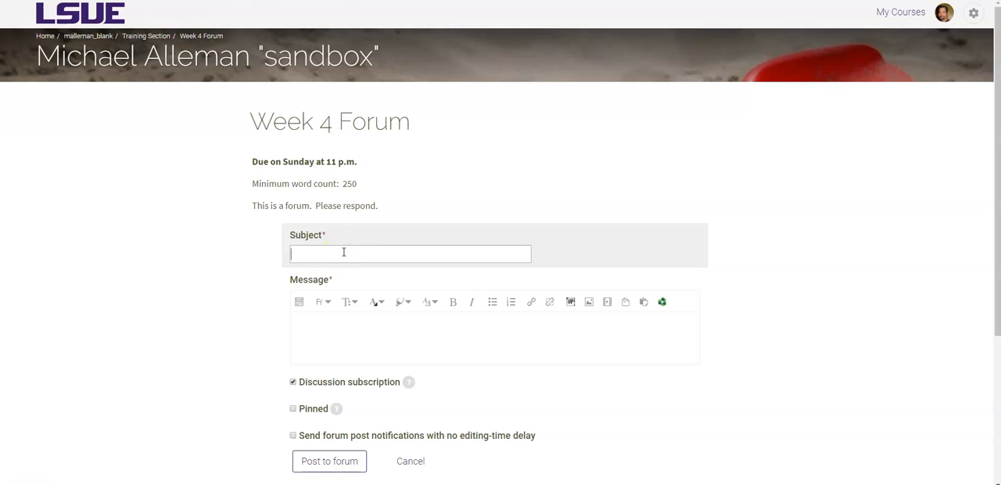
Enter the subject "Week 4 Prompt" and the message "This is the question."
text(Week 4 Pron)
text(pt)
click(336, 342)
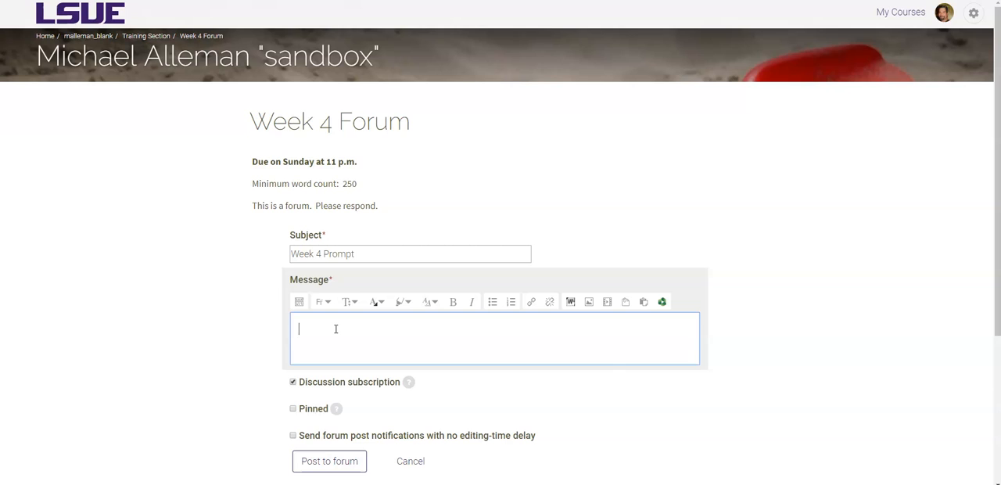
text(This is the question.)
click(336, 329)
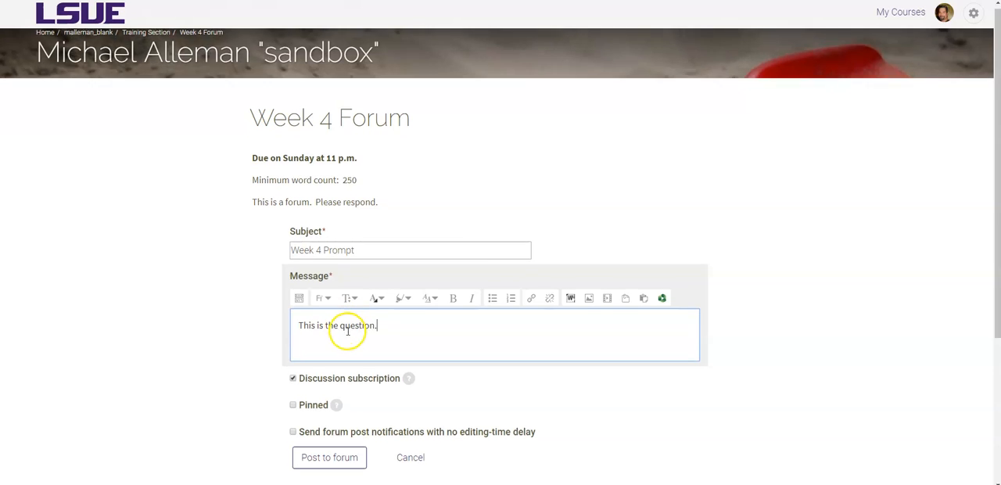
Pin the discussion and post it to the forum
scroll(352, 334, down, 2)
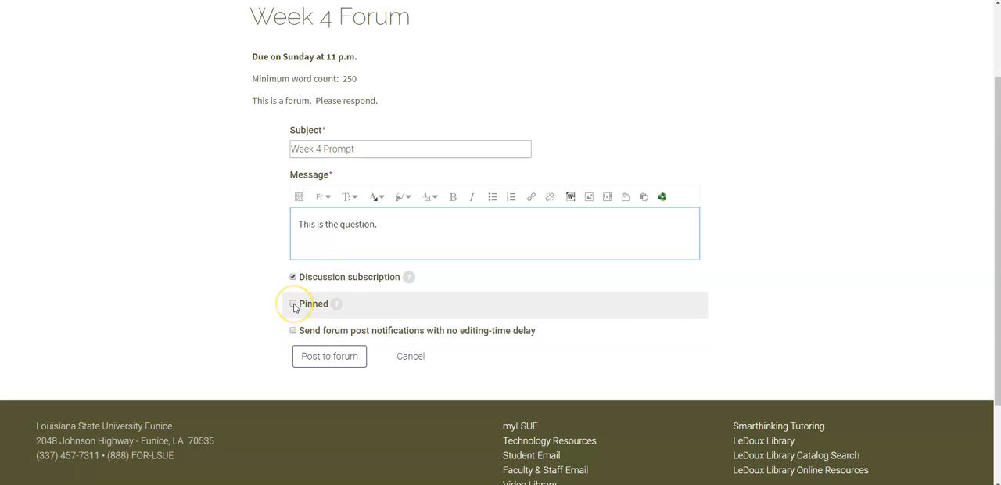
click(293, 304)
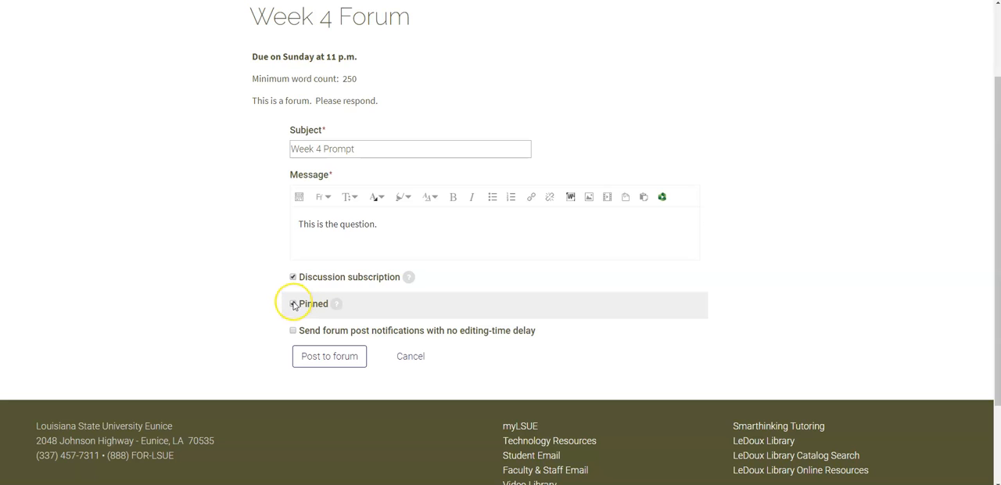
click(342, 357)
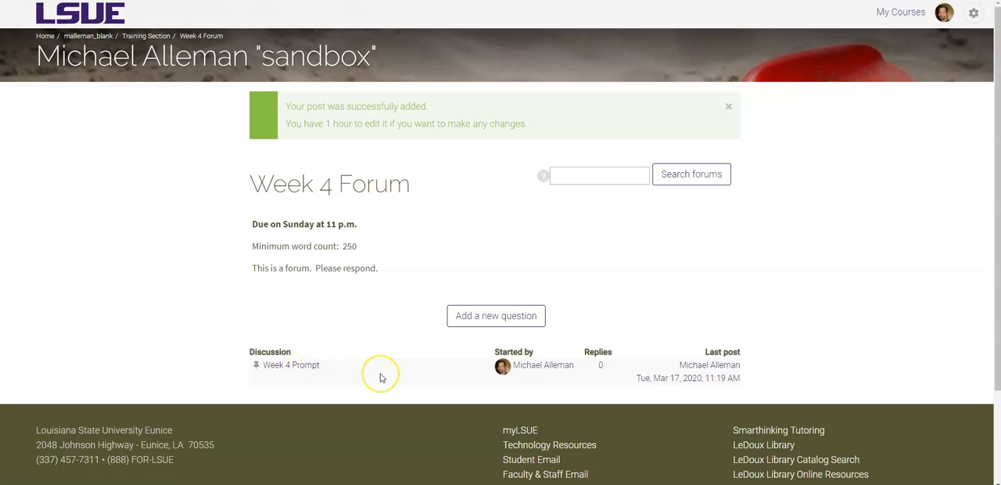
click(304, 366)
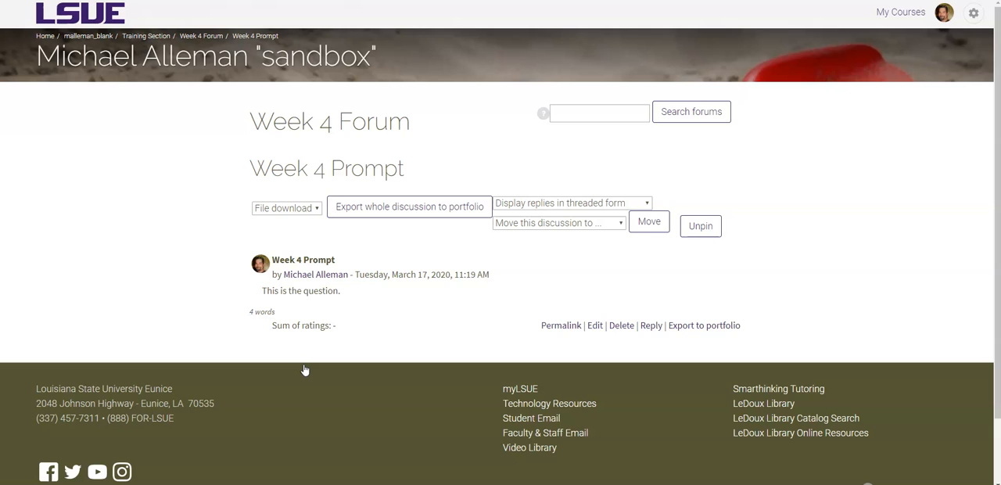
click(651, 325)
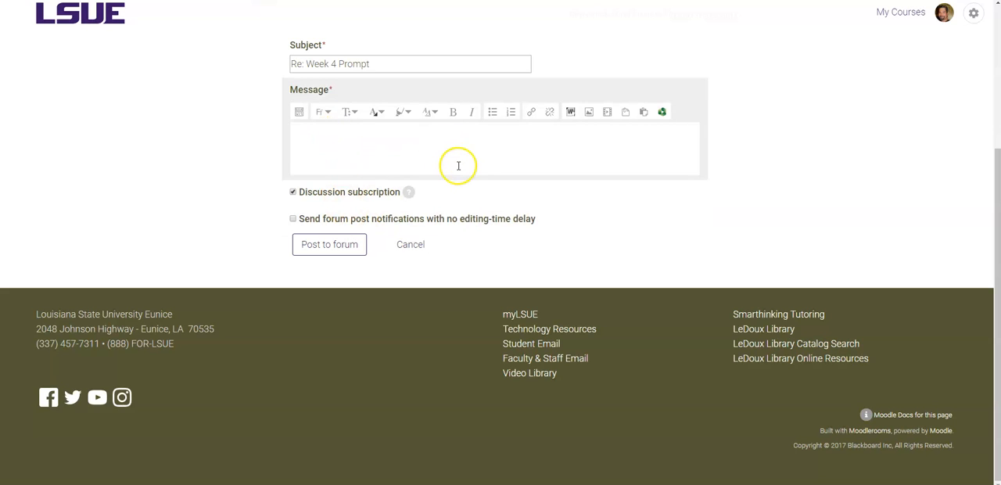
click(388, 148)
click(411, 244)
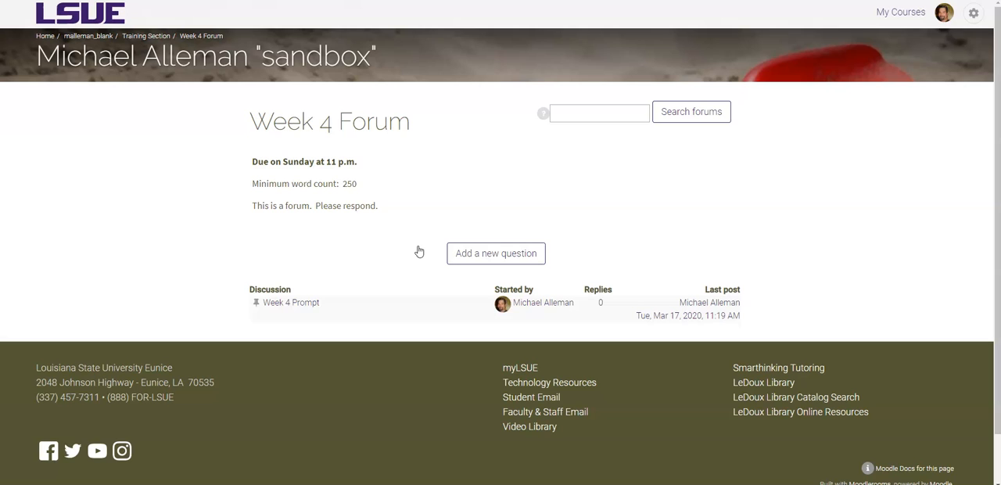
Open the Week 9 Forum in the philosophy course and browse the Week 9 Prompt replies
click(365, 219)
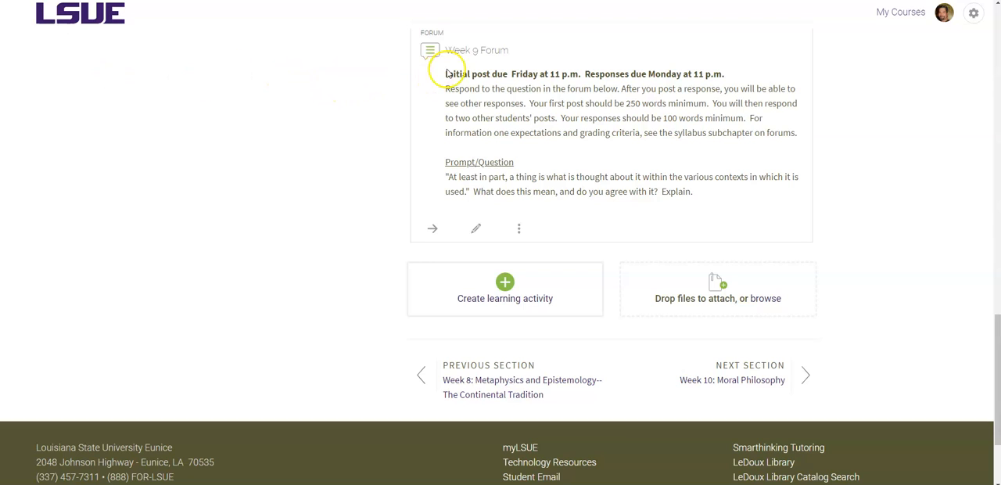
click(490, 53)
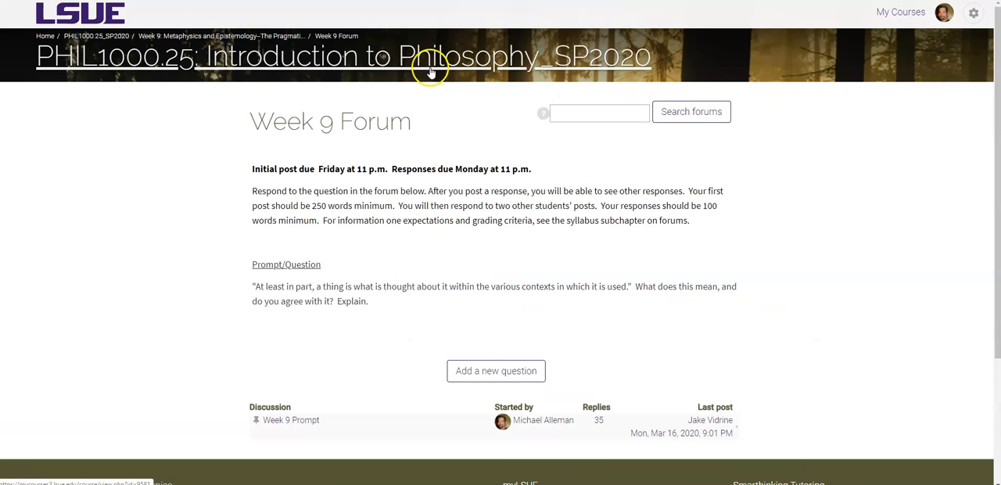
scroll(432, 70, down, 3)
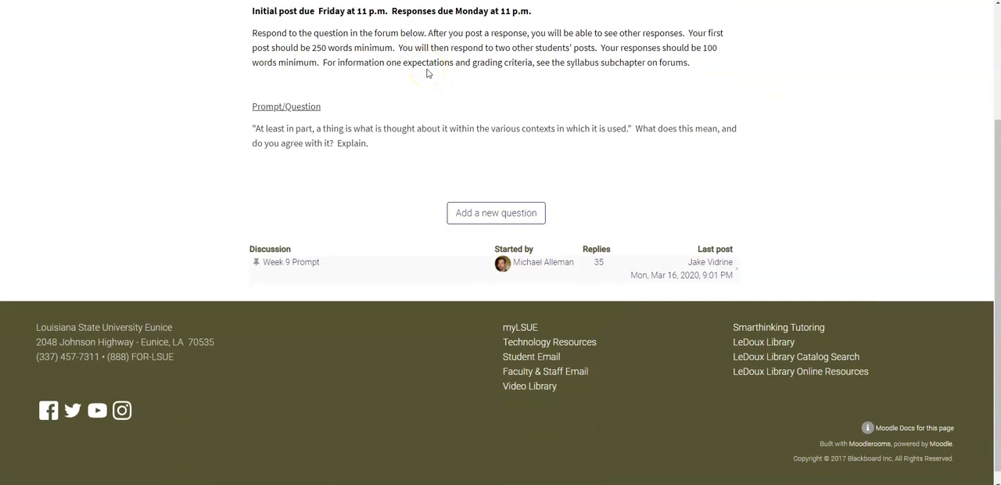
scroll(426, 78, down, 1)
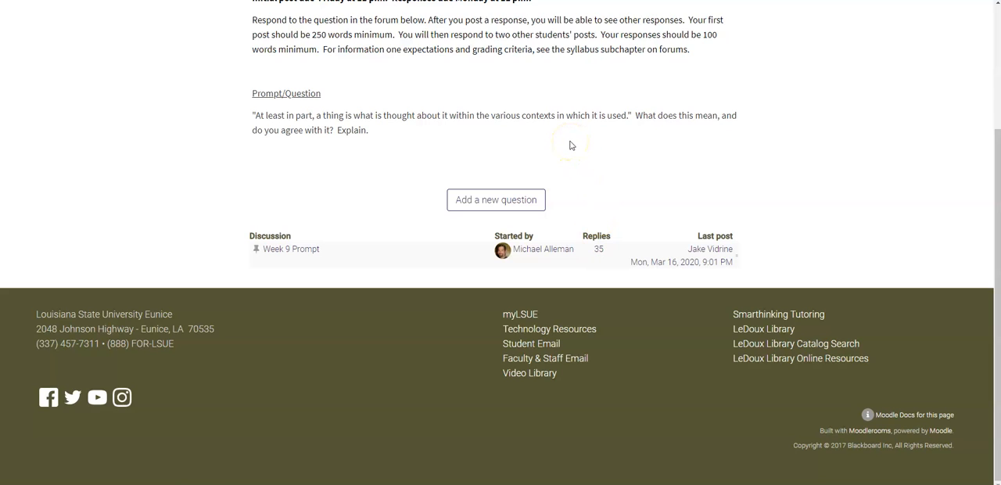
click(599, 250)
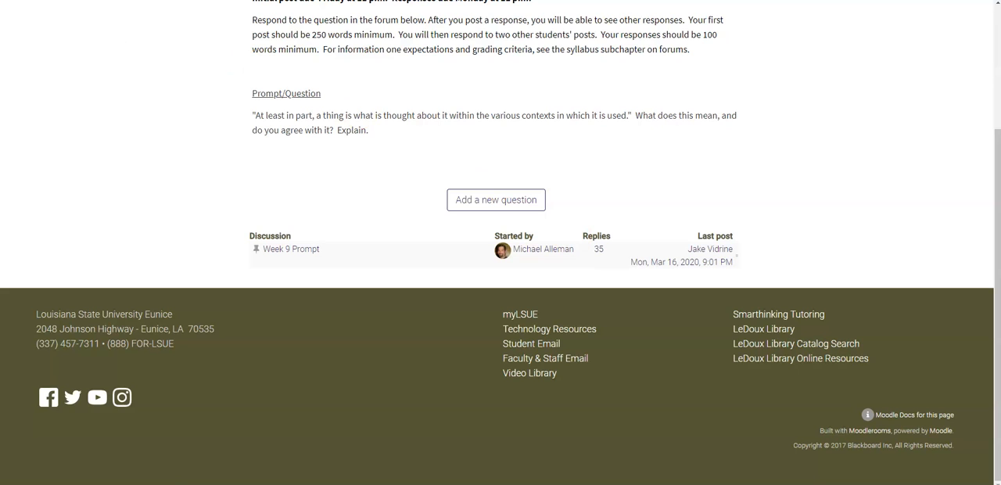
scroll(857, 185, down, 3)
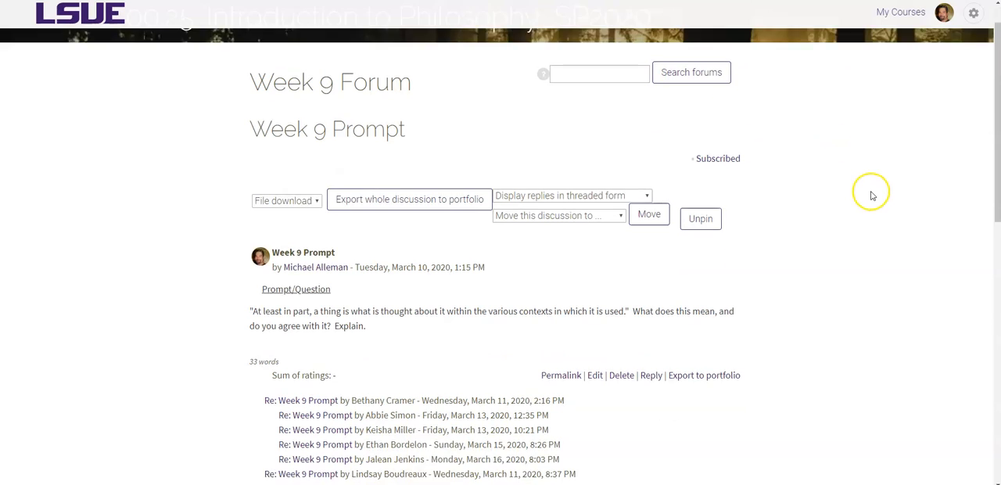
scroll(872, 195, down, 1)
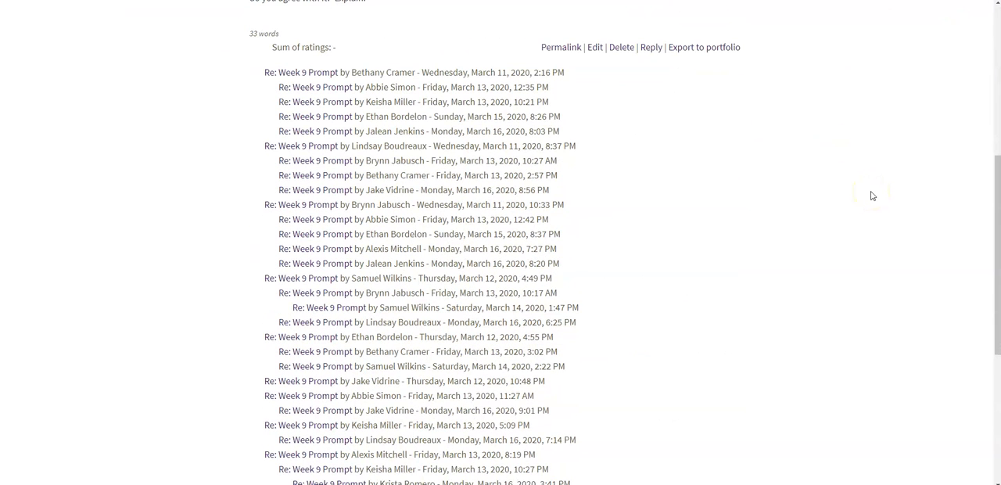
click(309, 74)
scroll(594, 97, down, 3)
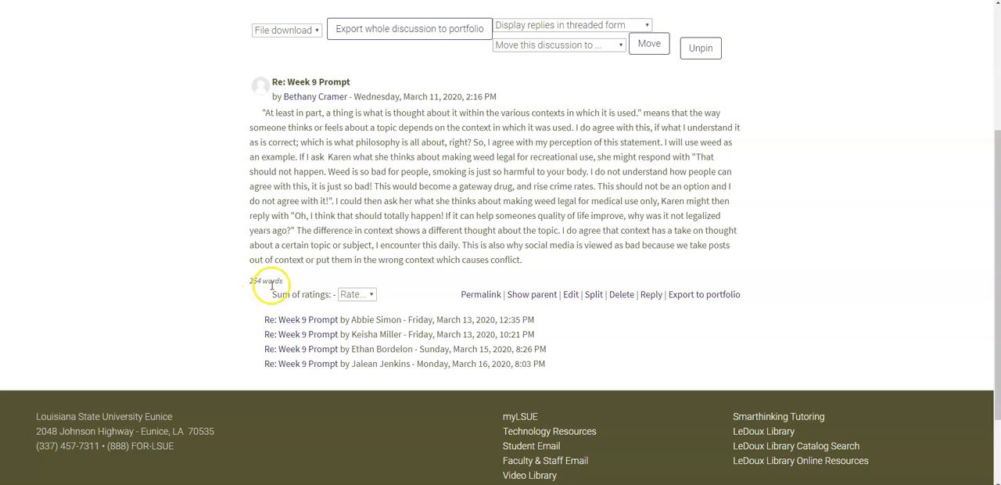
Rate the first student reply to Week 9 Prompt 4 points
click(371, 296)
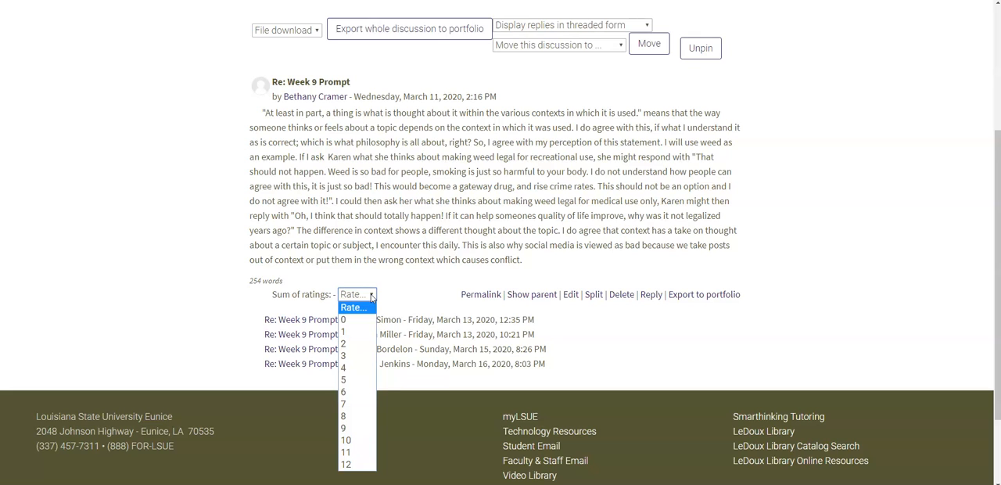
click(356, 393)
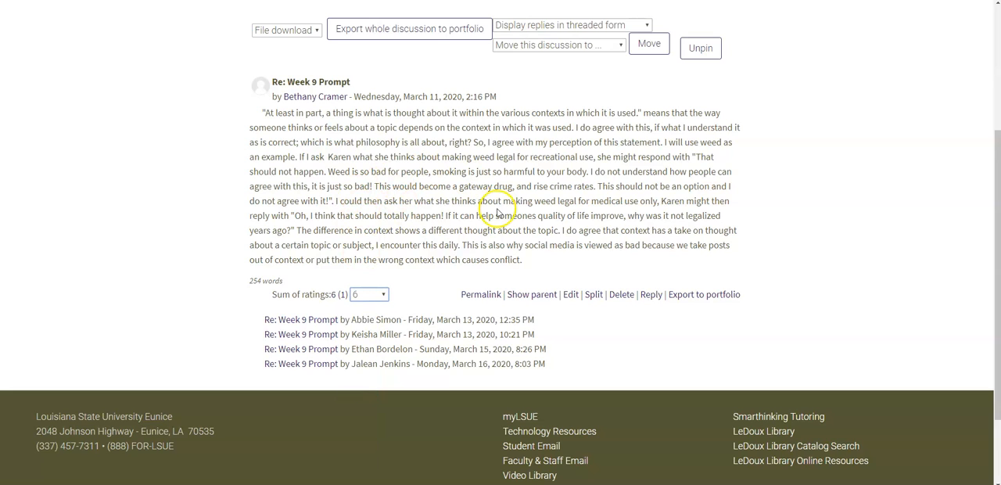
click(383, 294)
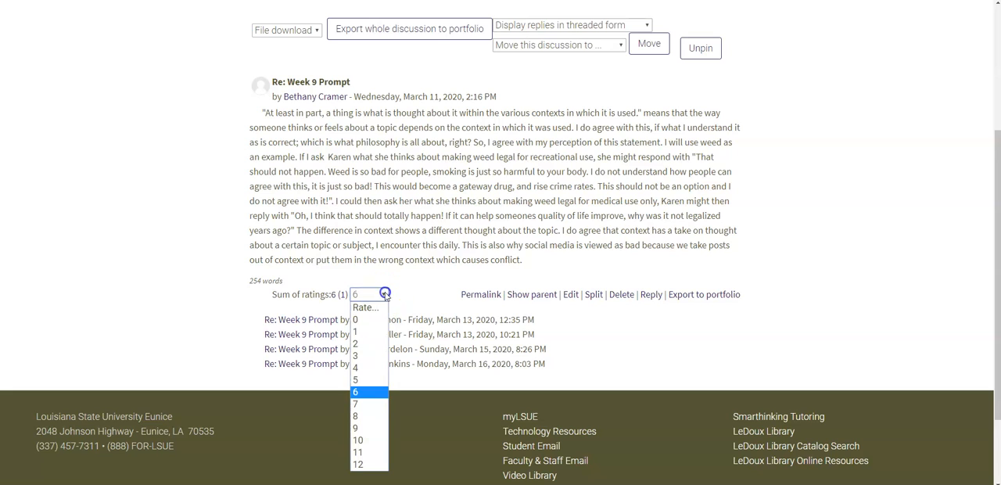
click(368, 366)
click(426, 296)
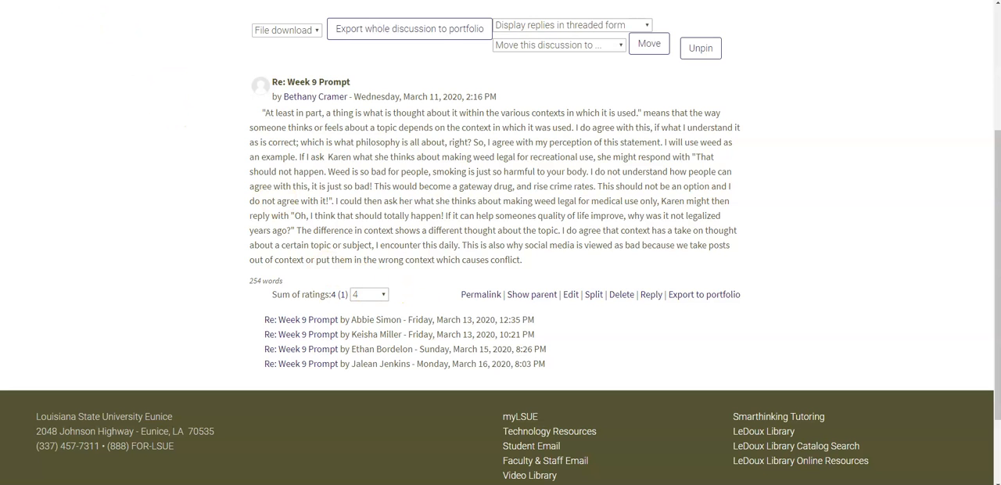
Open the next reply in that thread and rate it 3 points
key(alt+Left)
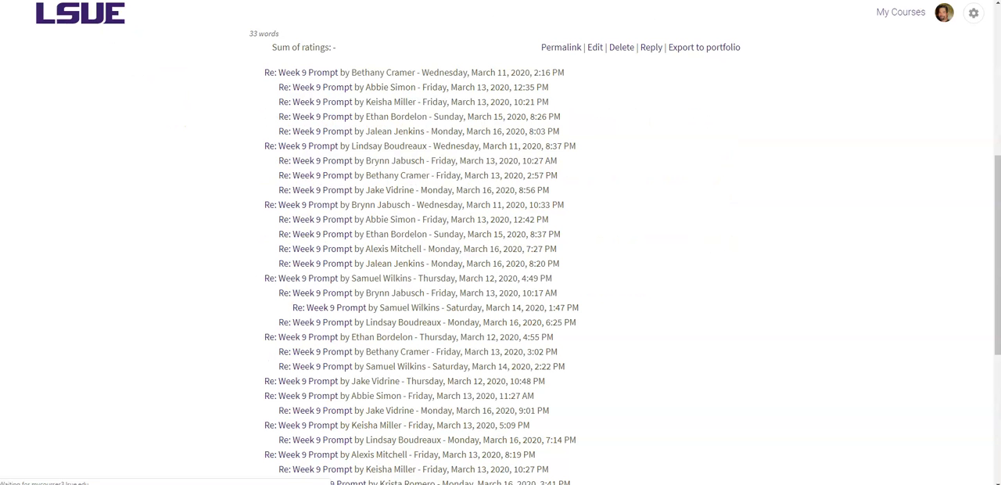
click(316, 88)
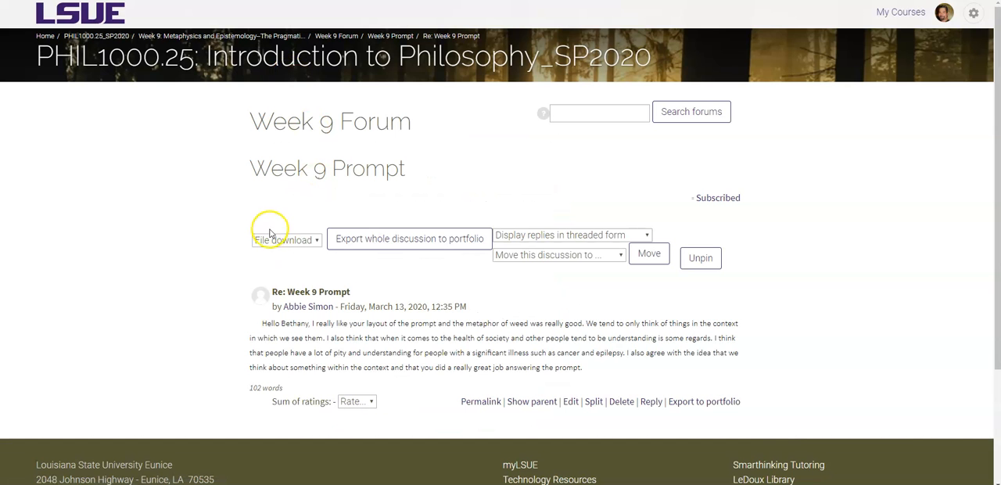
scroll(262, 235, down, 3)
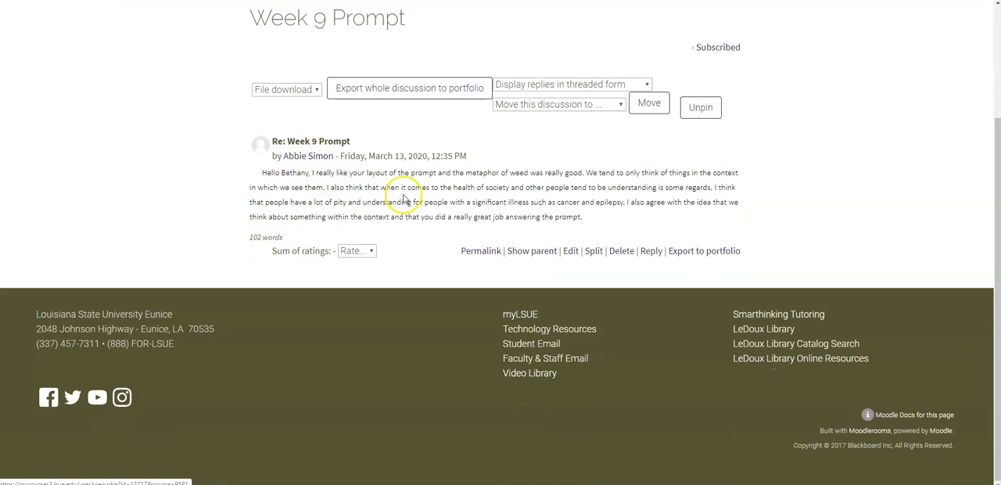
click(367, 252)
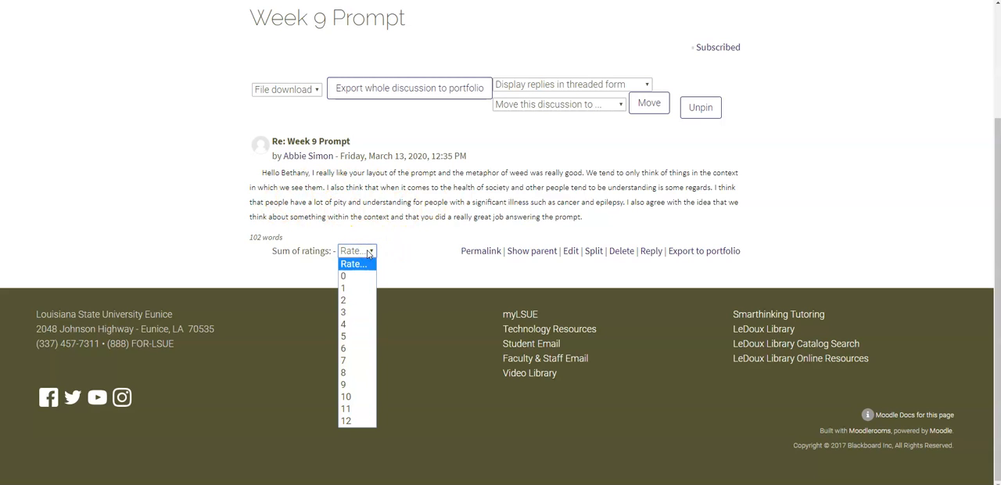
click(355, 313)
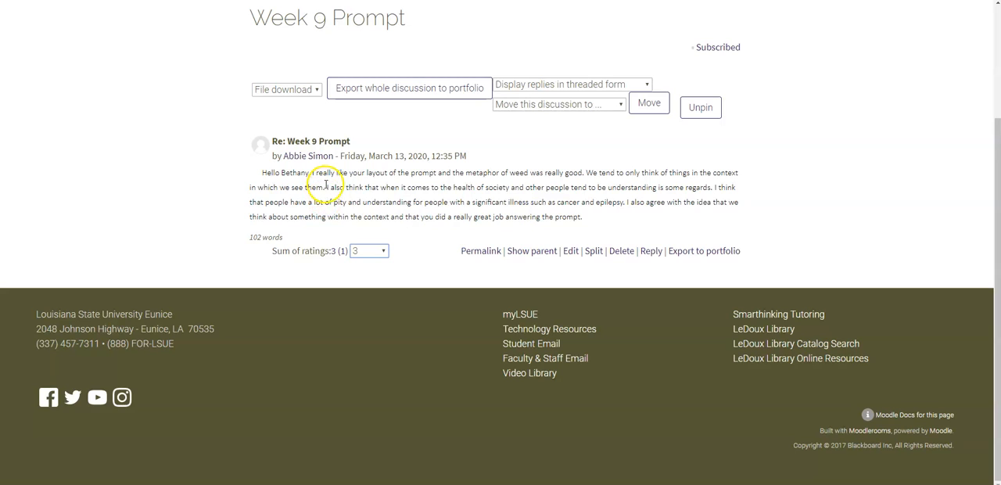
Leave the reply's rating unchanged and return to the Week 9 Forum discussion list
click(369, 252)
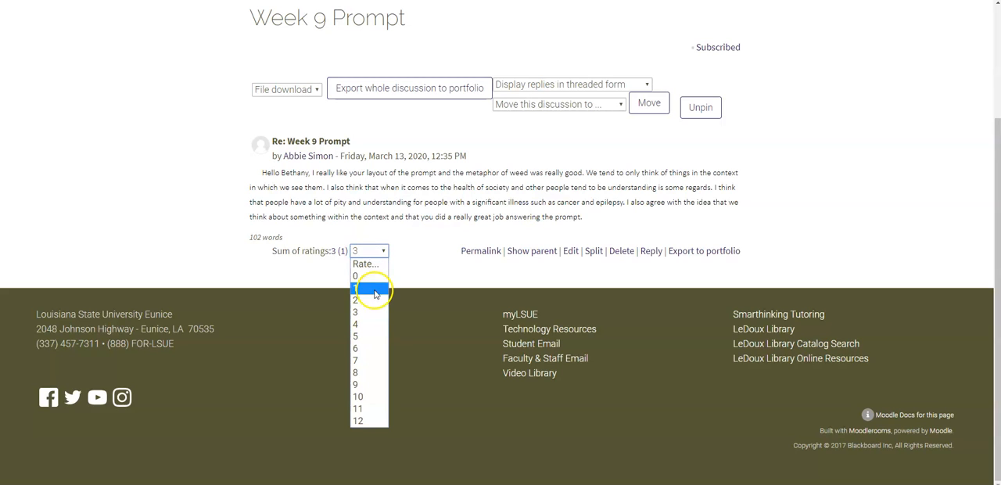
click(410, 258)
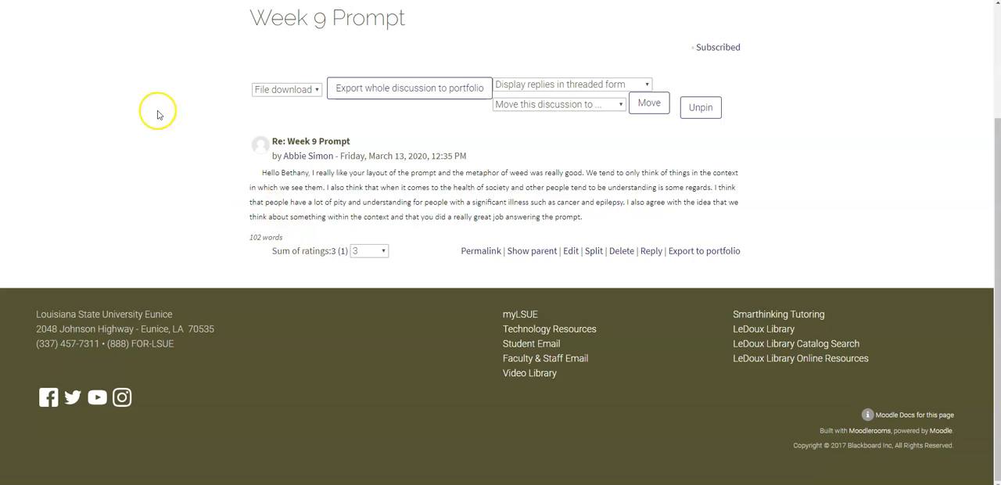
key(alt+Left)
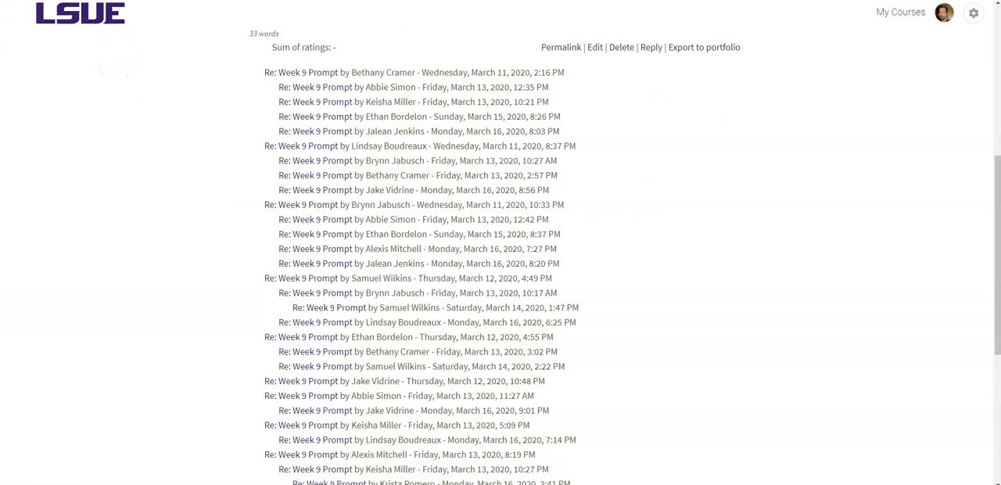
key(alt+Left)
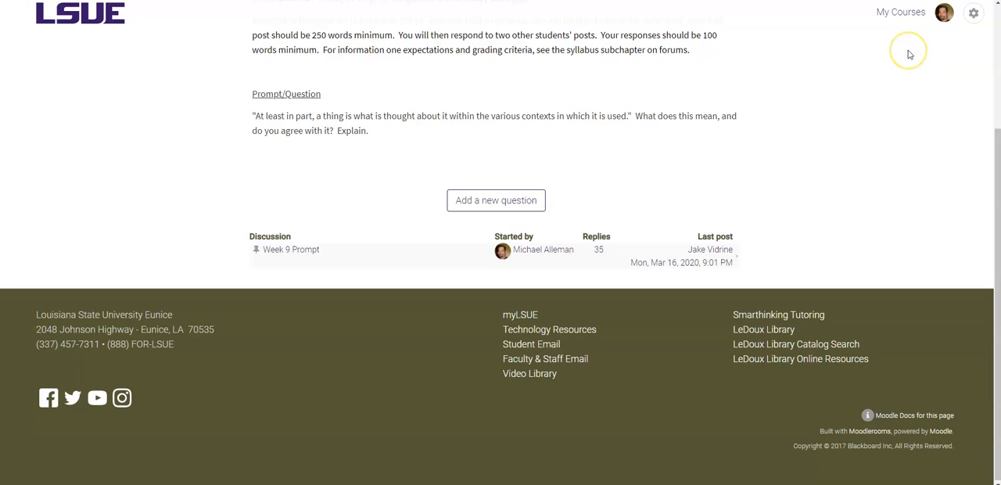
Open the course's enrolled users list from course administration
click(973, 15)
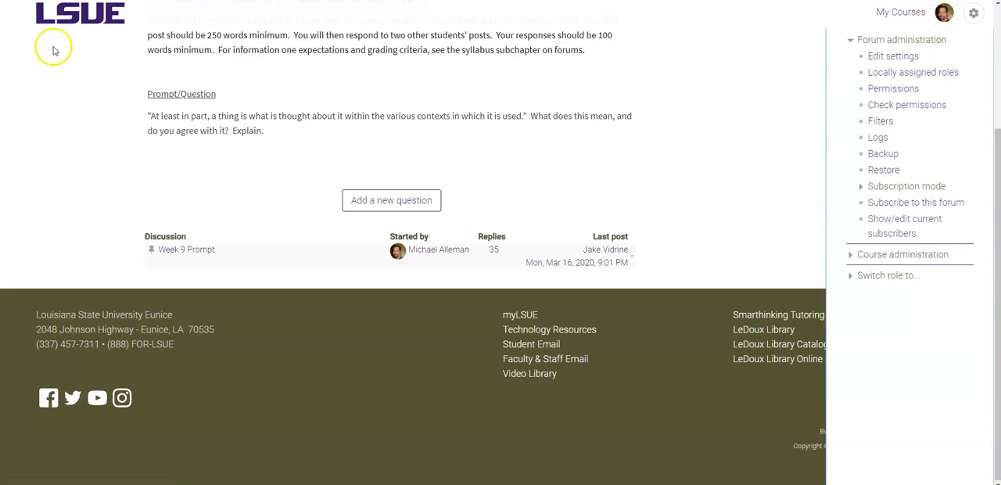
key(alt+Left)
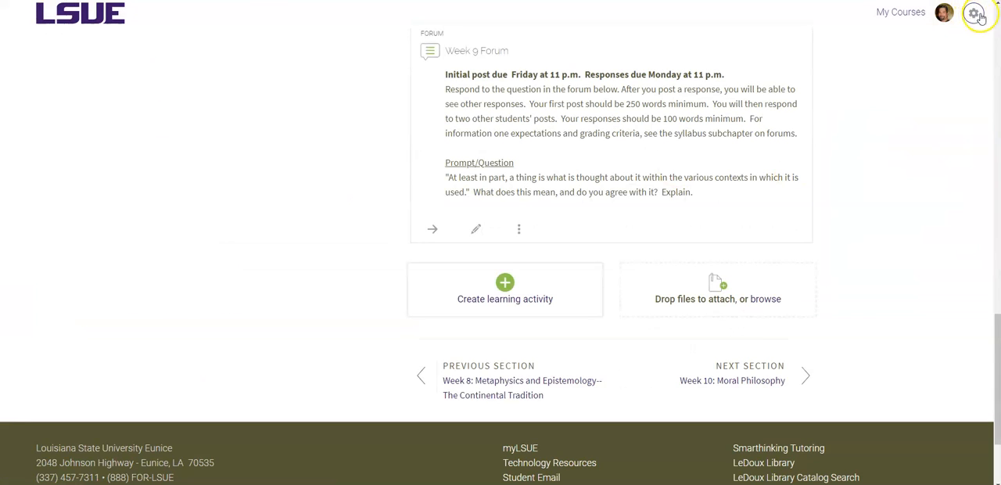
click(975, 15)
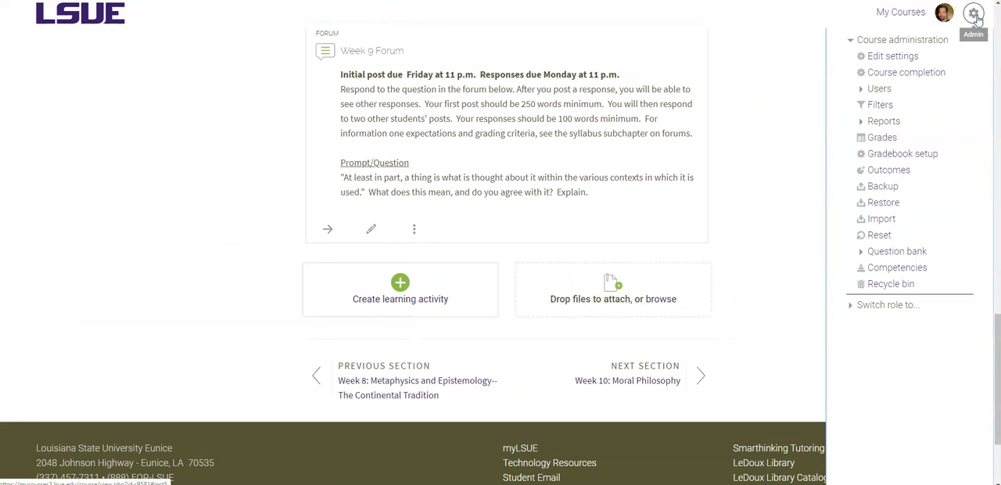
click(879, 89)
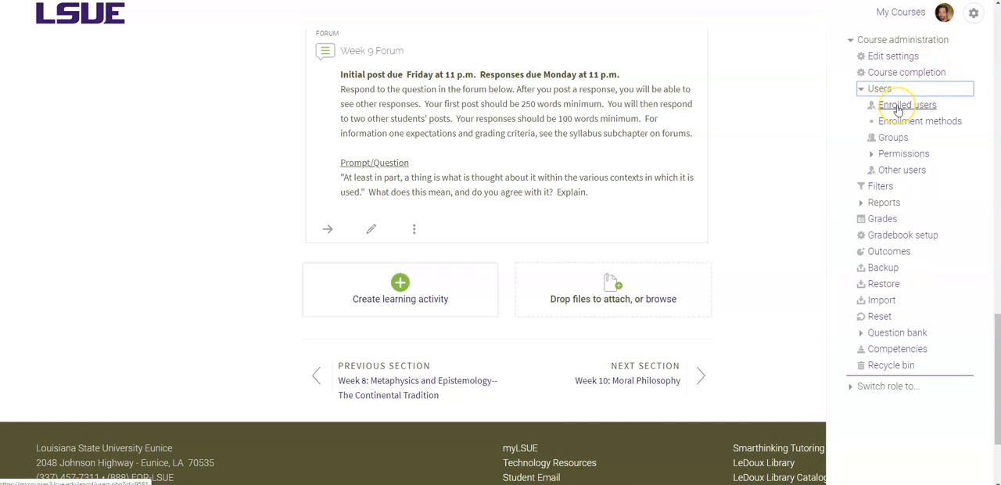
click(899, 105)
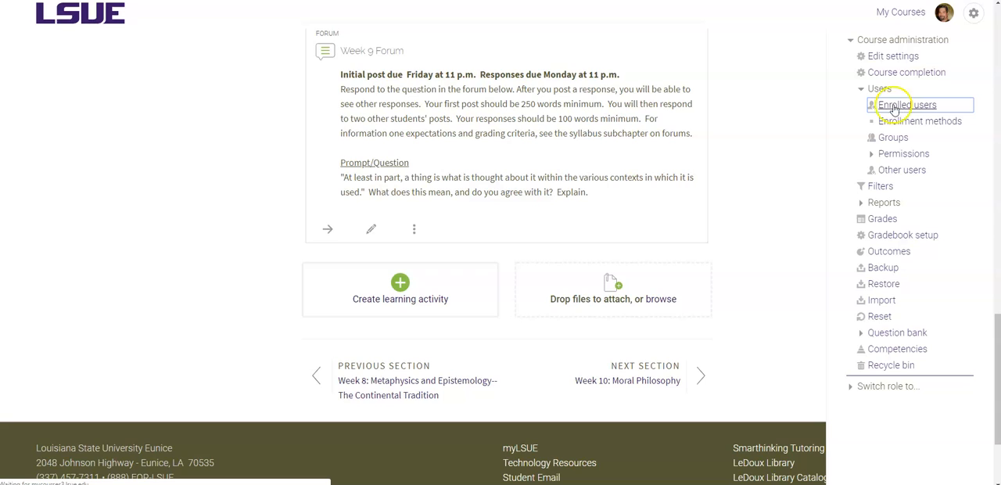
scroll(23, 101, down, 3)
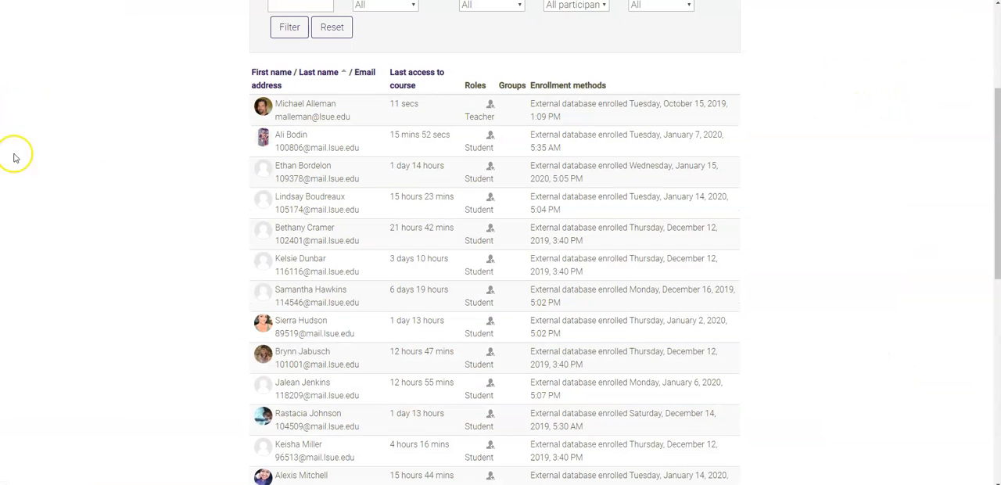
Open the second listed student's profile and view that student's forum posts
click(264, 138)
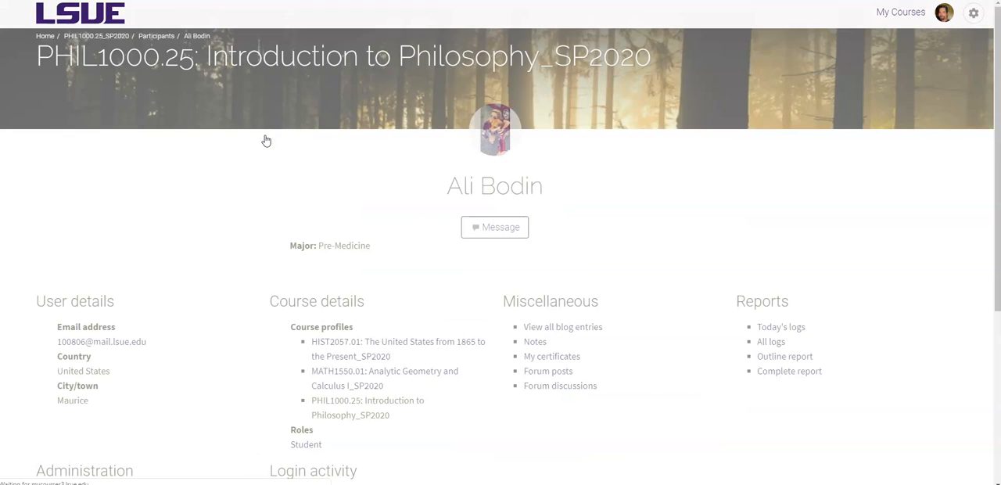
scroll(678, 164, down, 2)
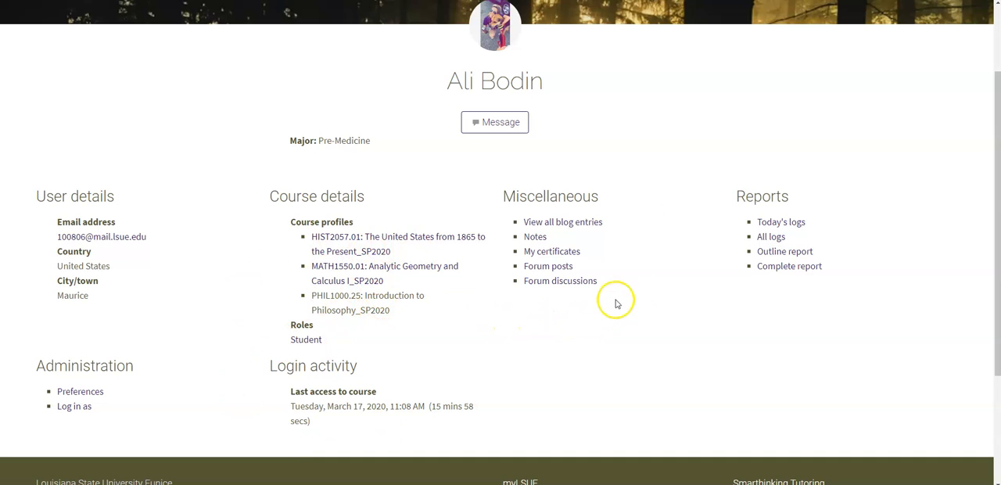
click(539, 269)
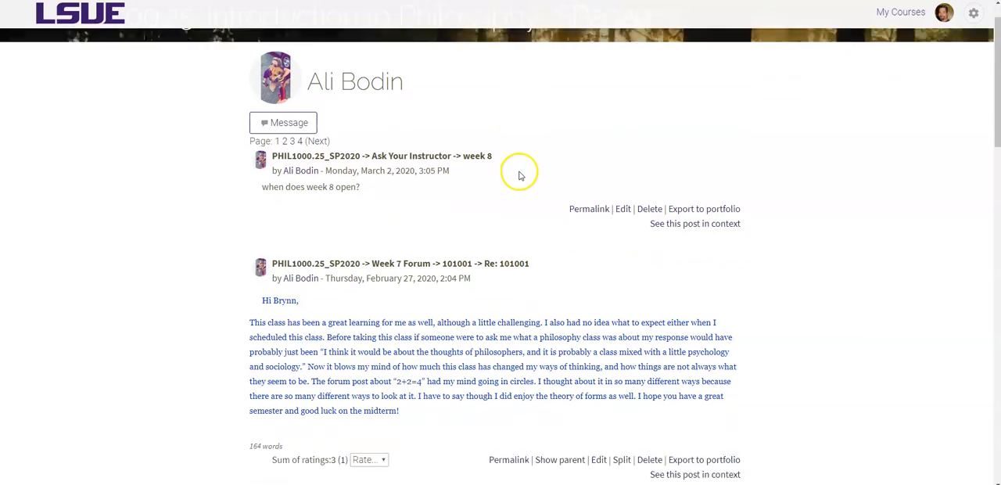
Browse through the student's forum posts and the ratings given to each
scroll(519, 176, down, 3)
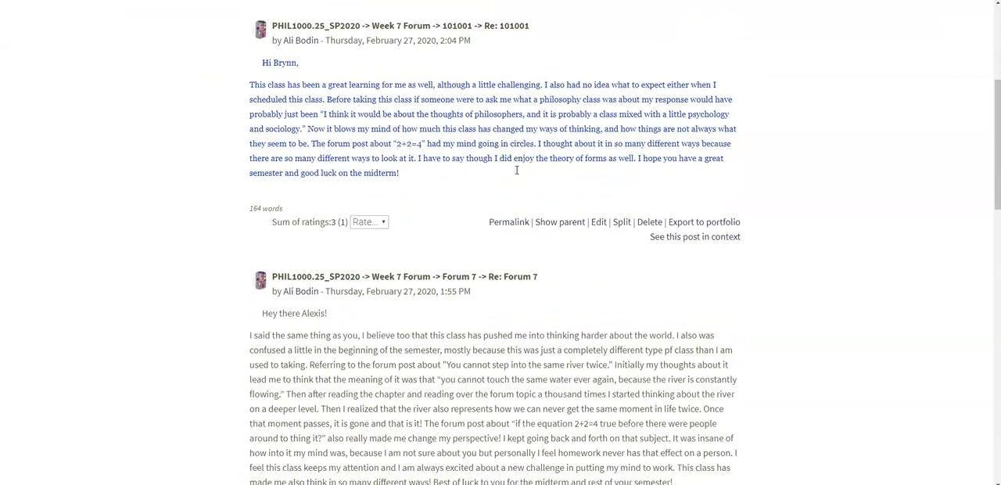
scroll(516, 169, down, 1)
scroll(515, 173, up, 2)
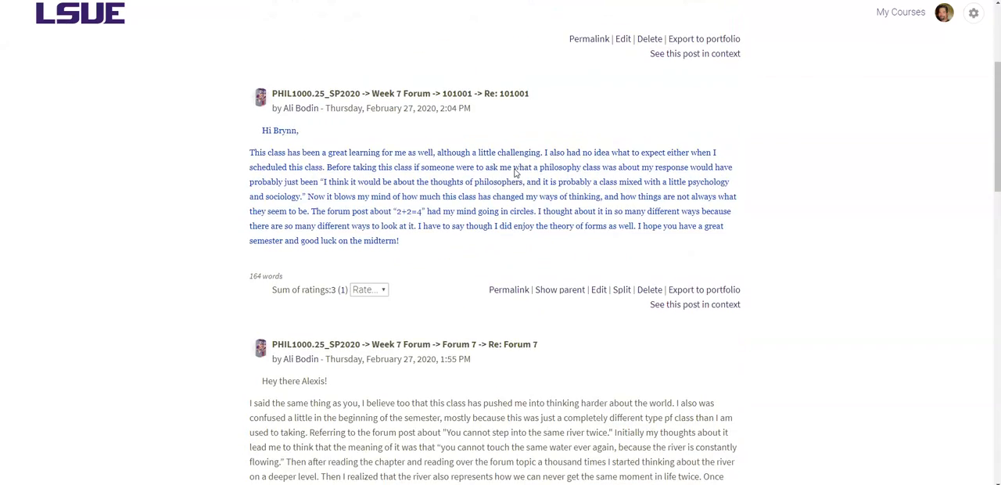
scroll(514, 169, up, 2)
scroll(513, 169, down, 3)
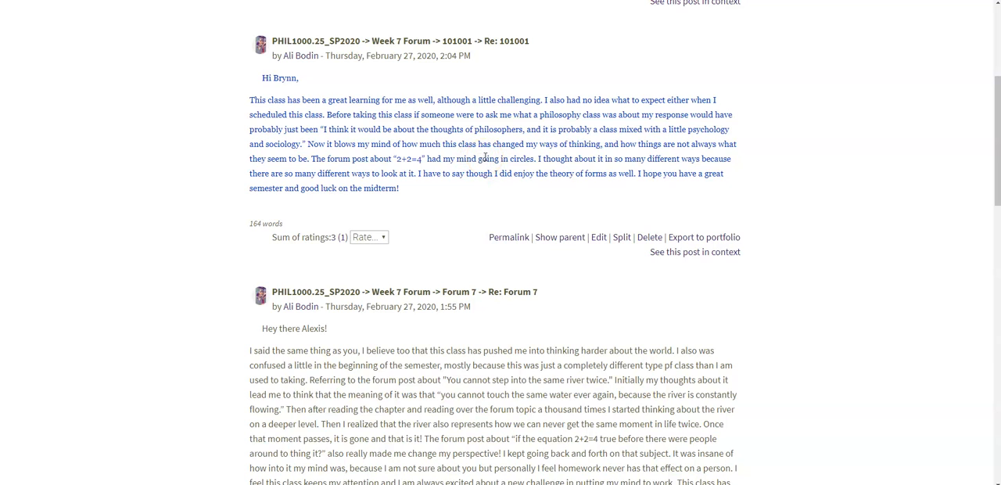
scroll(477, 157, down, 1)
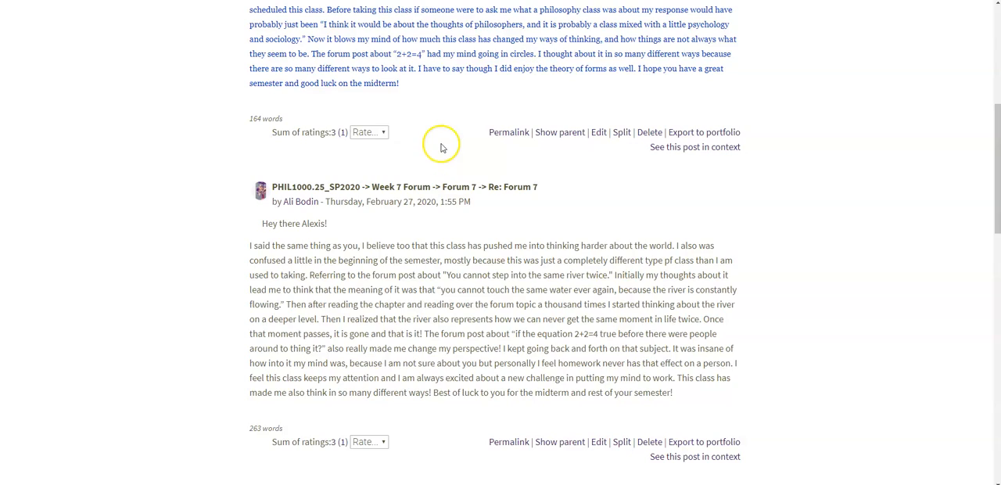
scroll(437, 139, down, 1)
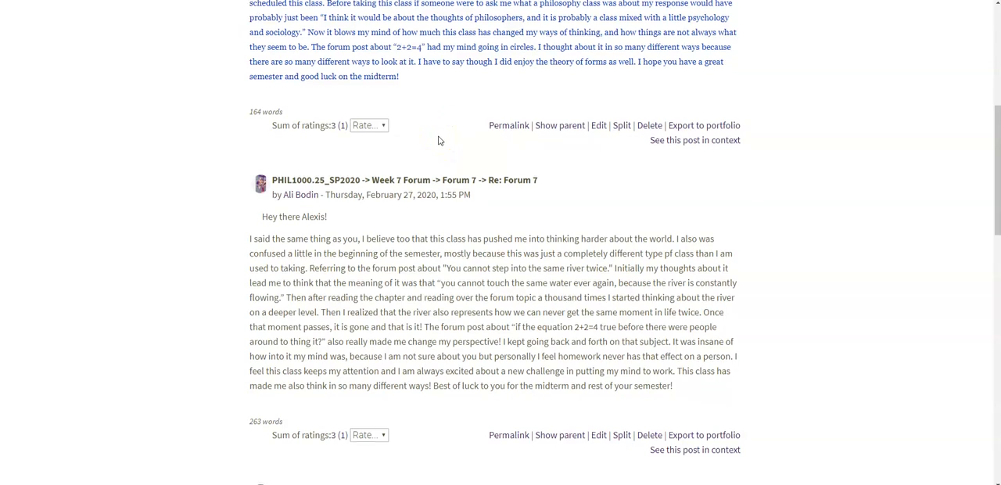
scroll(469, 176, down, 3)
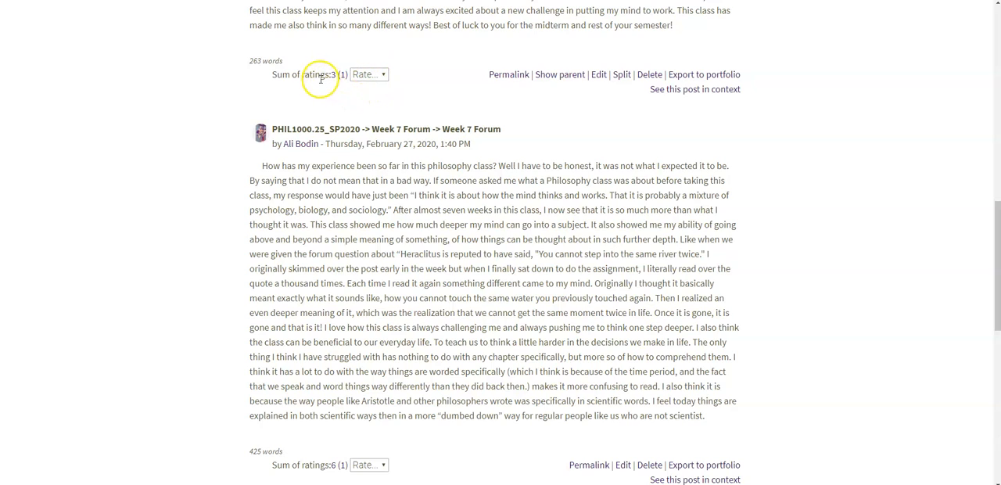
scroll(502, 118, up, 4)
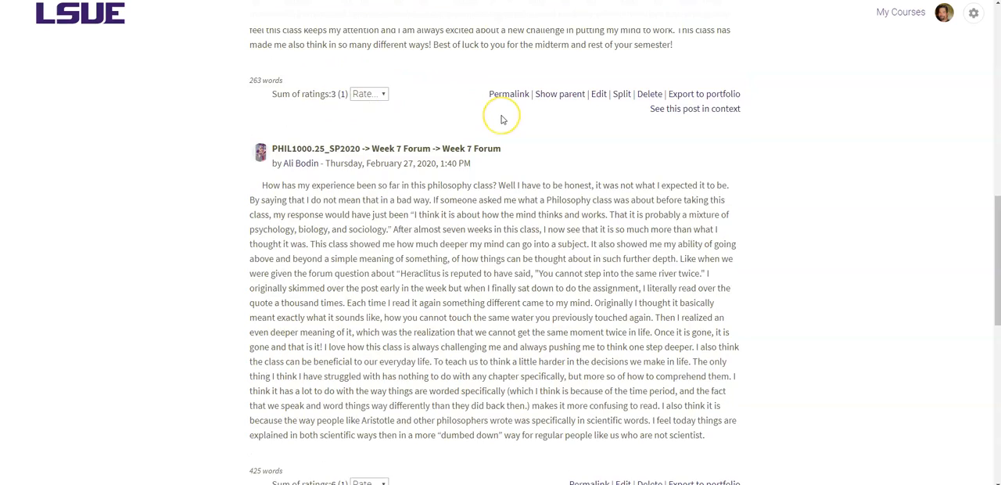
scroll(502, 118, down, 5)
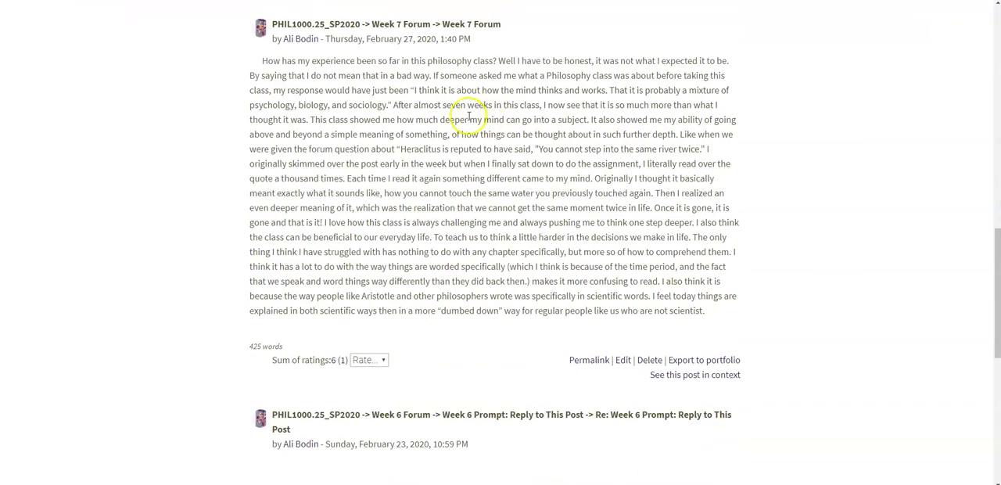
scroll(446, 110, up, 4)
scroll(444, 112, up, 5)
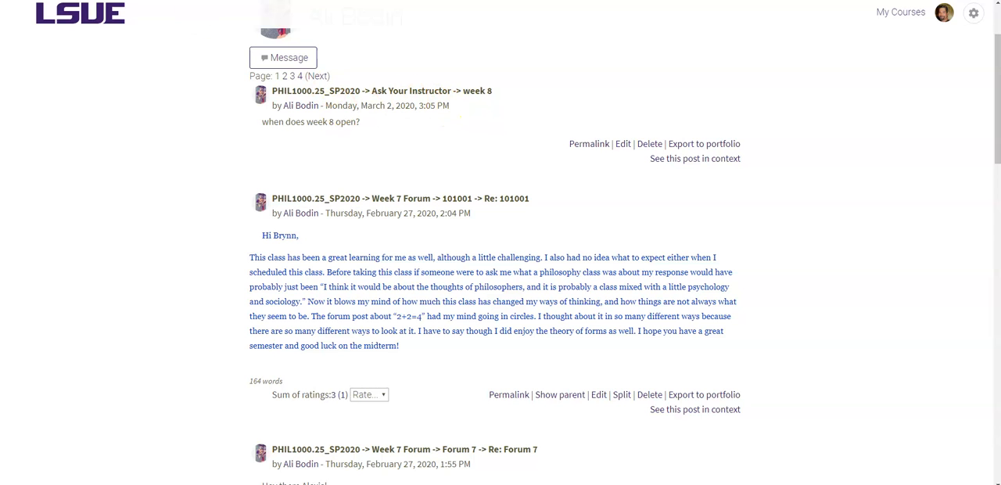
Return to the course page and open the Week 9 Prompt discussion in the Week 9 Forum
key(alt+Left)
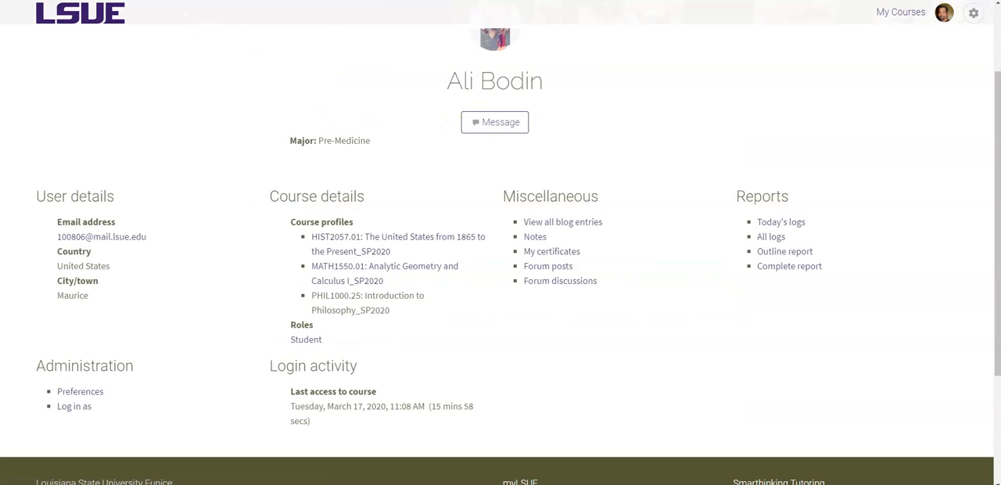
key(alt+Left)
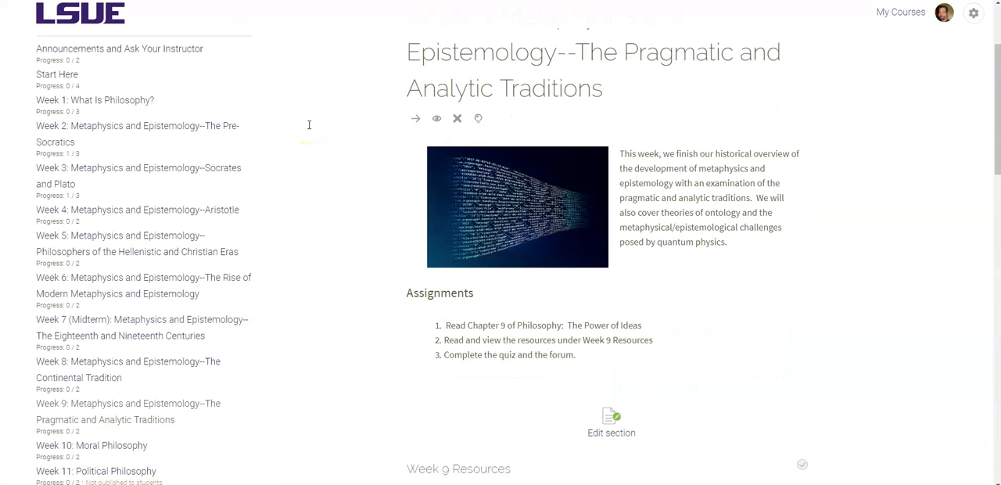
scroll(547, 167, down, 10)
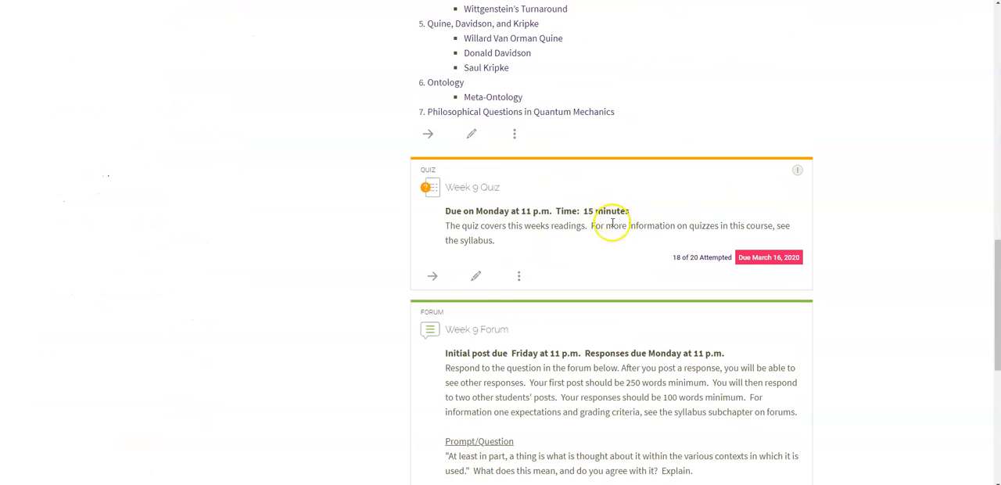
click(473, 330)
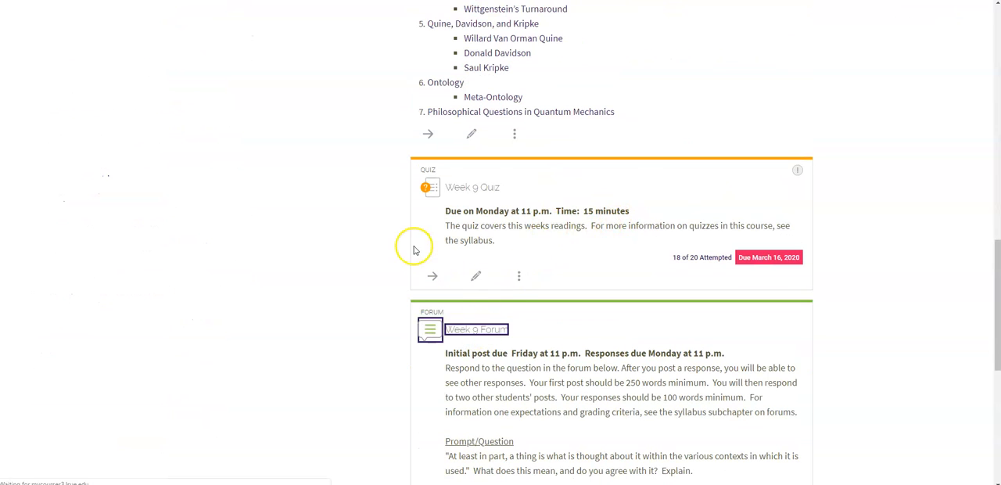
scroll(474, 224, down, 5)
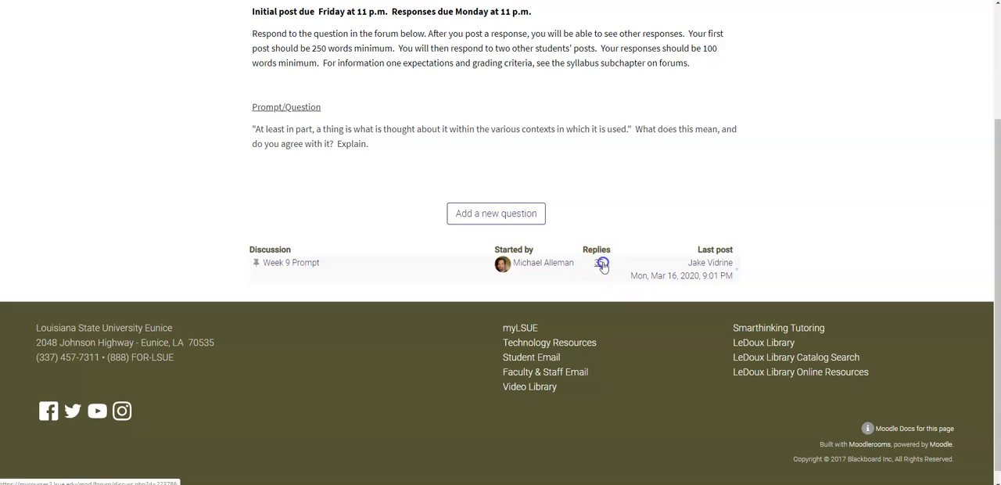
click(601, 265)
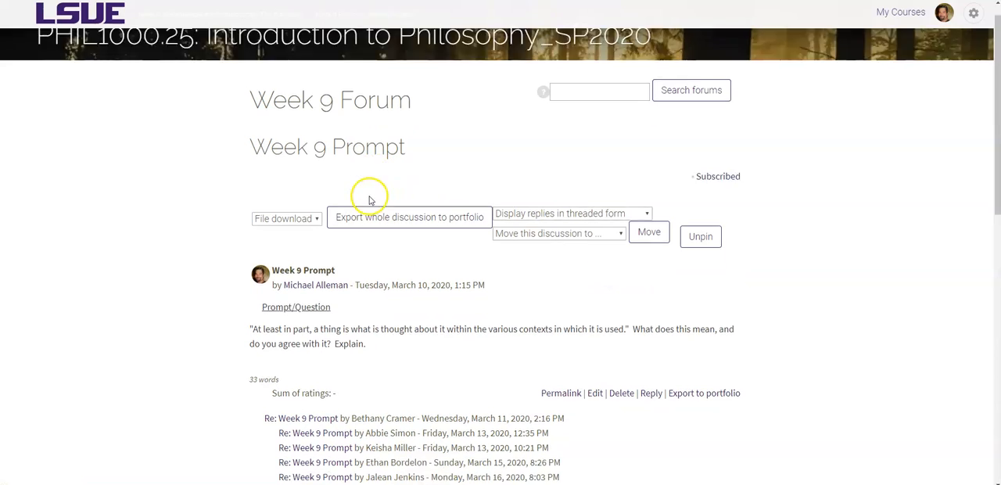
Scroll through the threaded list of replies in the Week 9 Prompt discussion
scroll(351, 227, down, 3)
scroll(332, 258, down, 3)
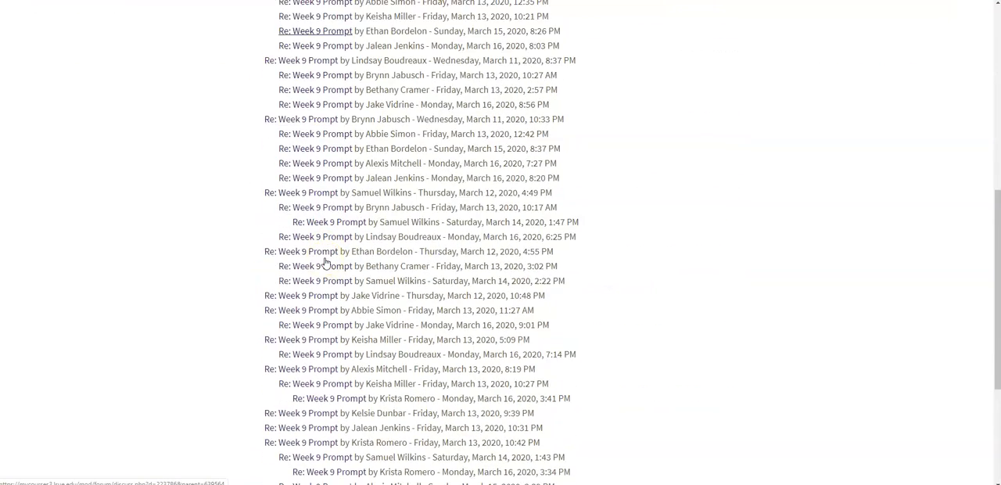
scroll(325, 262, down, 5)
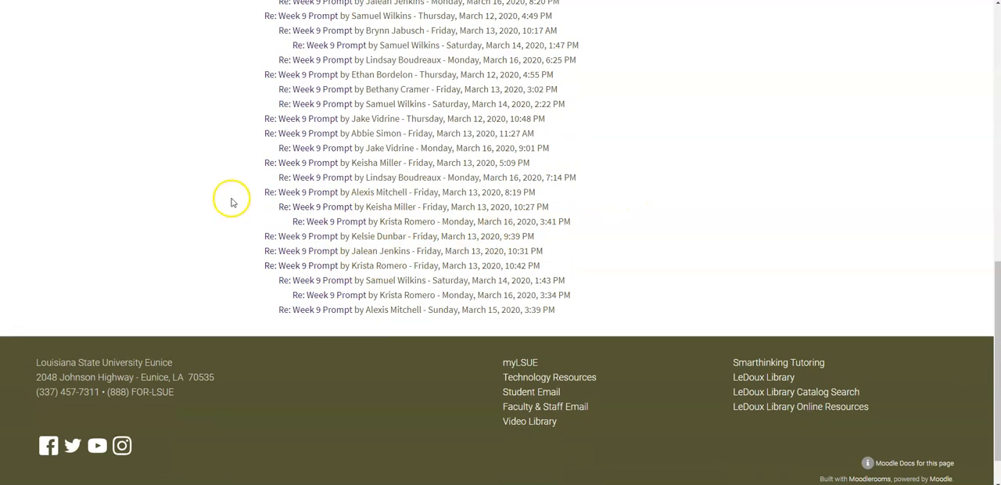
scroll(227, 202, up, 5)
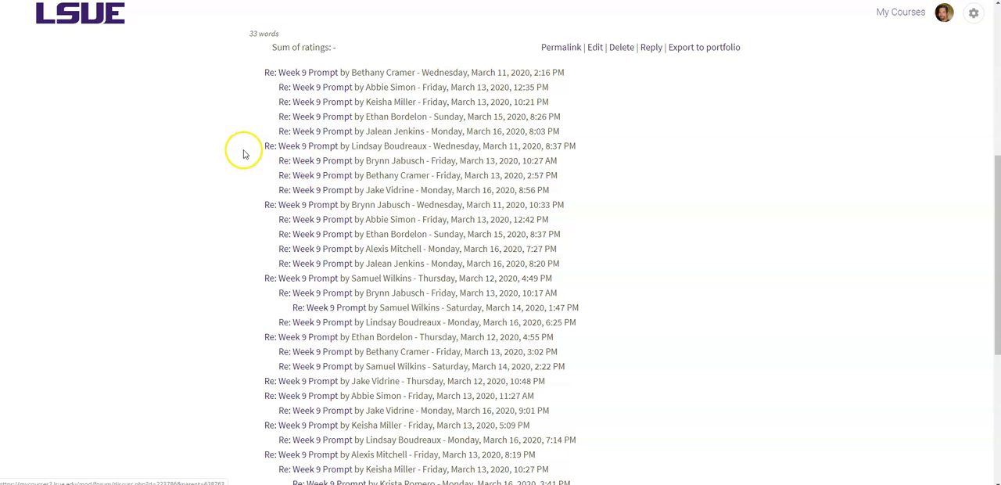
scroll(238, 149, up, 5)
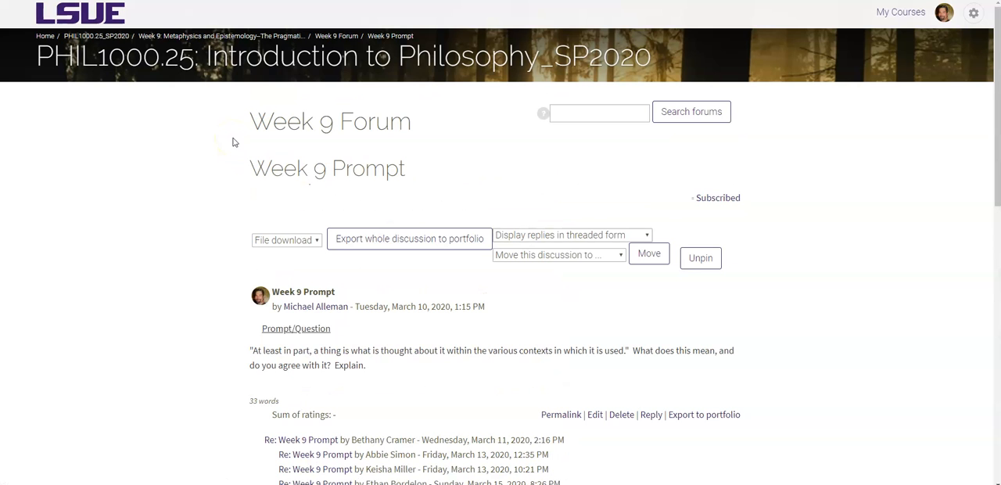